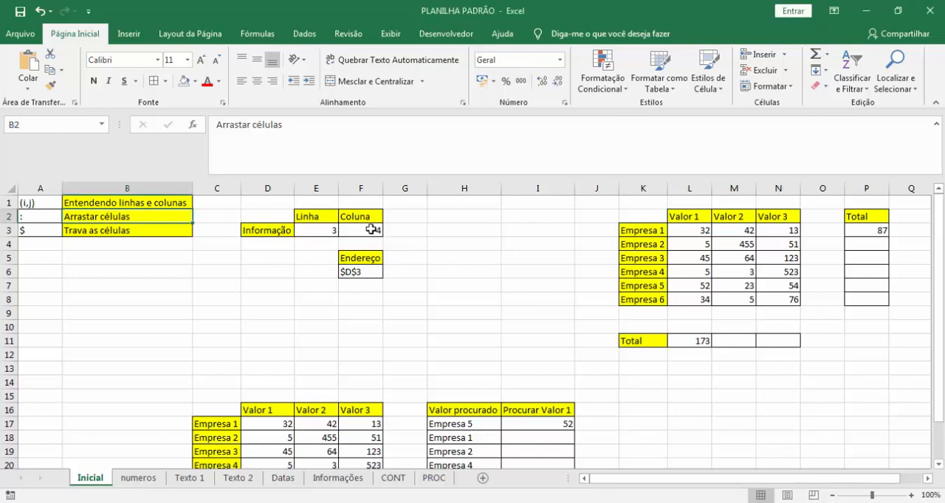
Examine the Inicial sheet's grid by selecting the numbered rows, columns A to P, row 4 and column H.
{"action": "left_click_drag", "start_coordinate": [7, 203], "coordinate": [4, 439]}
{"action": "left_click", "coordinate": [131, 261]}
{"action": "left_click_drag", "start_coordinate": [48, 186], "coordinate": [831, 202]}
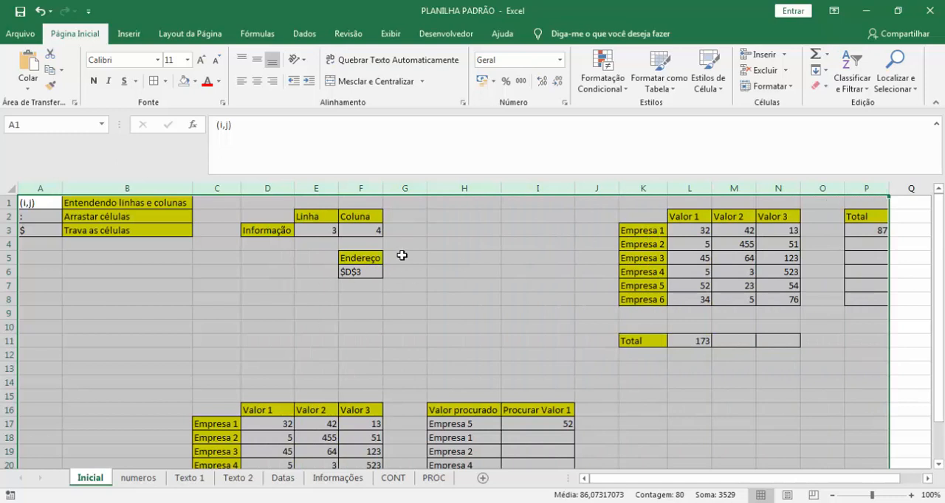
{"action": "left_click", "coordinate": [260, 255]}
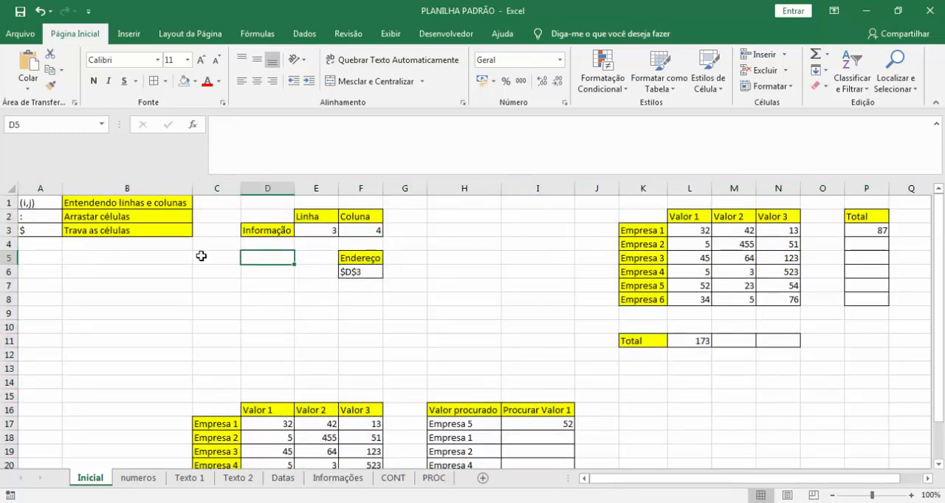
{"action": "left_click", "coordinate": [9, 244]}
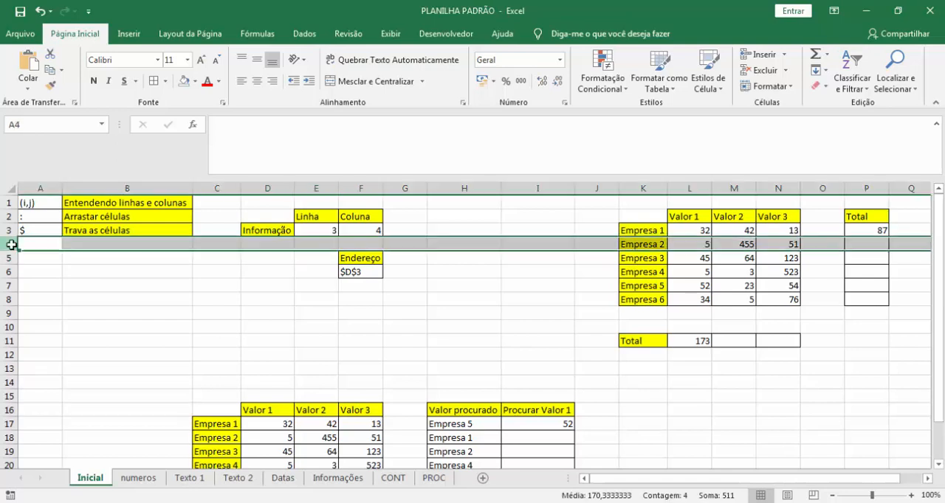
{"action": "left_click", "coordinate": [464, 188]}
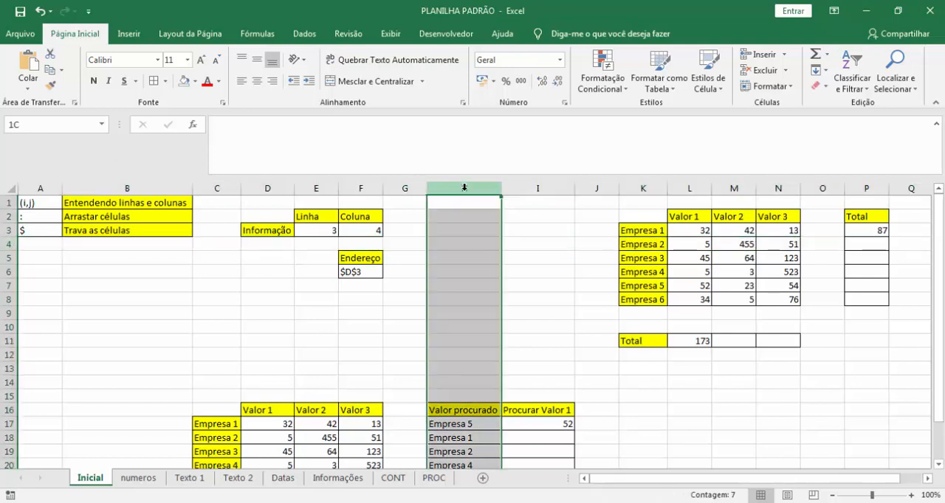
{"action": "left_click", "coordinate": [454, 245]}
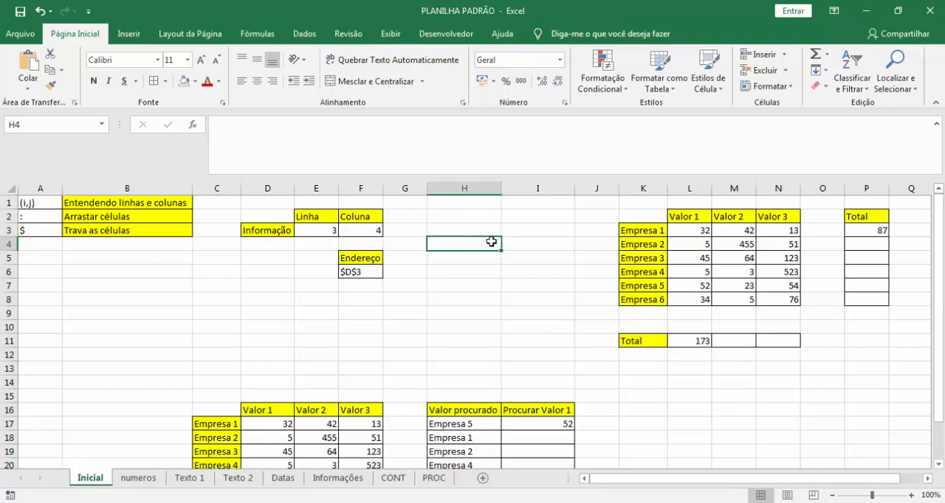
Examine the column order by selecting columns H back to A, J back to B, and B back to A.
{"action": "left_click", "coordinate": [464, 189]}
{"action": "left_click_drag", "start_coordinate": [462, 189], "coordinate": [30, 189]}
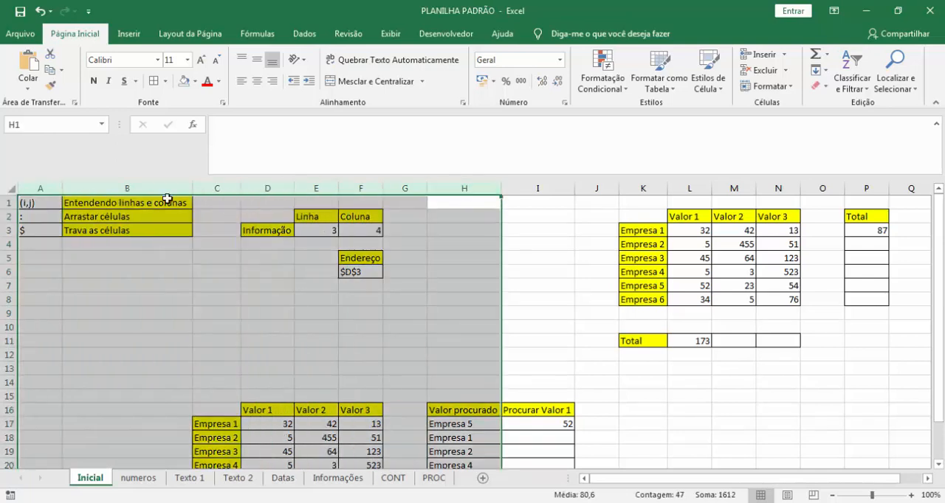
{"action": "left_click", "coordinate": [605, 227]}
{"action": "left_click_drag", "start_coordinate": [586, 188], "coordinate": [142, 220]}
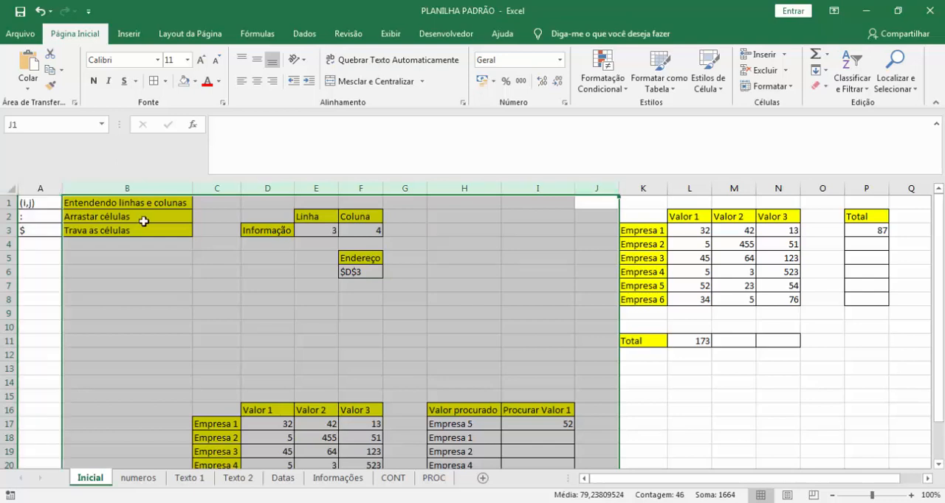
{"action": "left_click_drag", "start_coordinate": [196, 268], "coordinate": [184, 269]}
{"action": "left_click_drag", "start_coordinate": [157, 188], "coordinate": [49, 186]}
{"action": "left_click", "coordinate": [186, 257]}
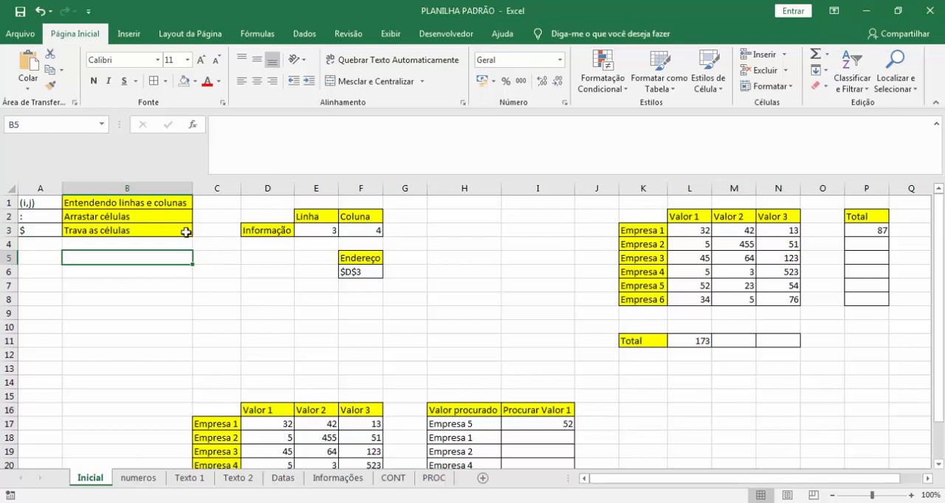
Examine the legend in A1:B3 that explains the (i,j), colon and dollar sign notations.
{"action": "left_click_drag", "start_coordinate": [142, 197], "coordinate": [44, 234]}
{"action": "left_click", "coordinate": [178, 286]}
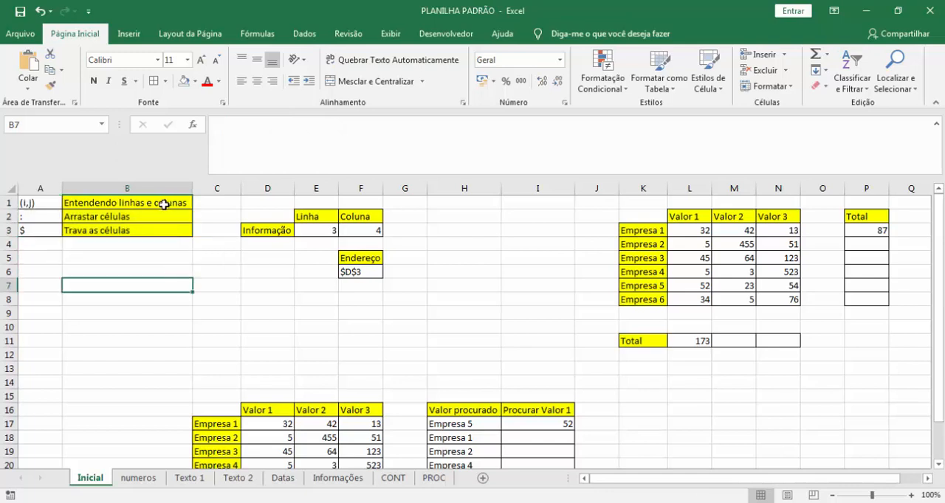
{"action": "left_click_drag", "start_coordinate": [171, 200], "coordinate": [53, 236]}
{"action": "left_click", "coordinate": [194, 285]}
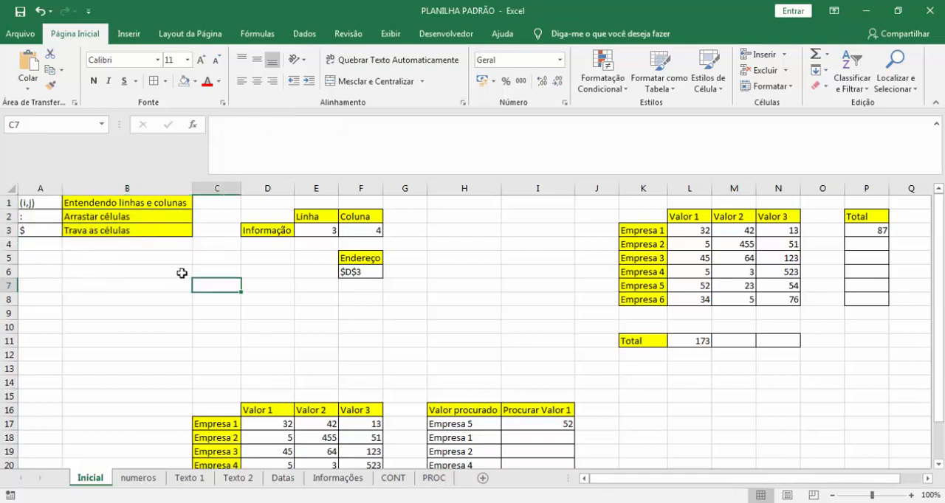
{"action": "left_click", "coordinate": [139, 203]}
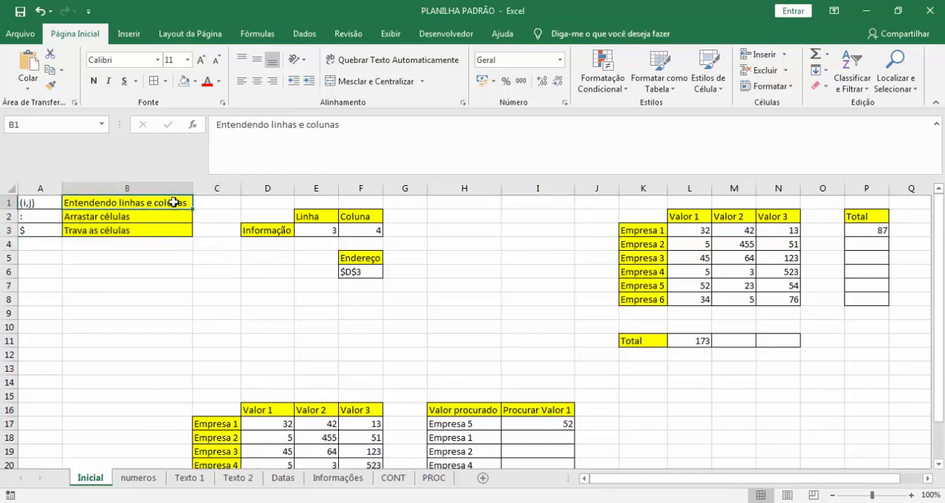
{"action": "left_click", "coordinate": [140, 218]}
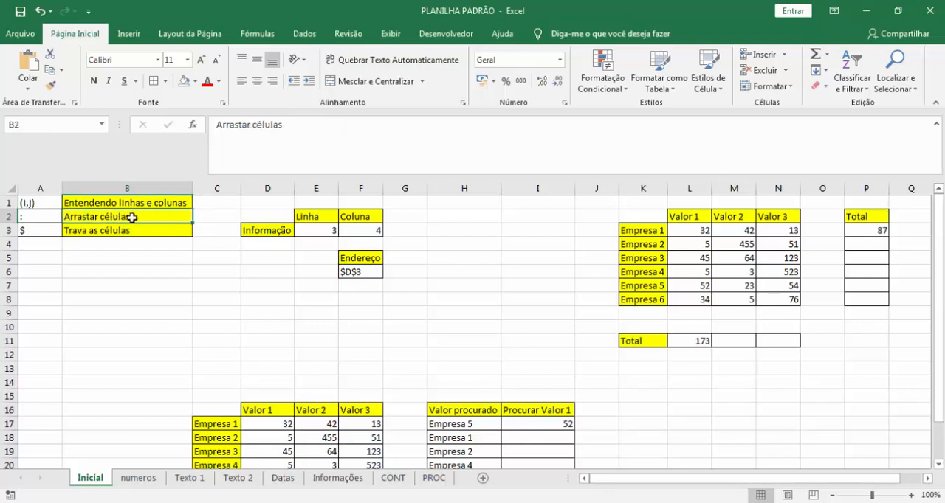
{"action": "left_click", "coordinate": [37, 219]}
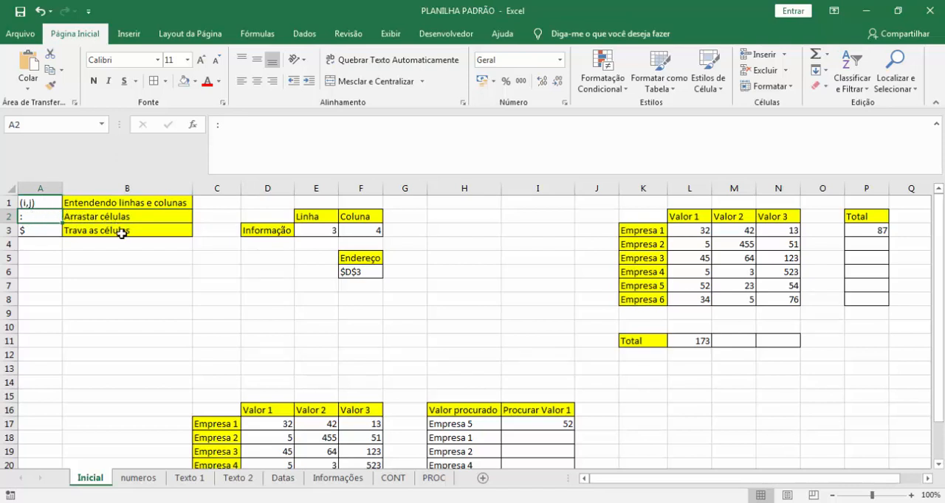
{"action": "left_click", "coordinate": [118, 231]}
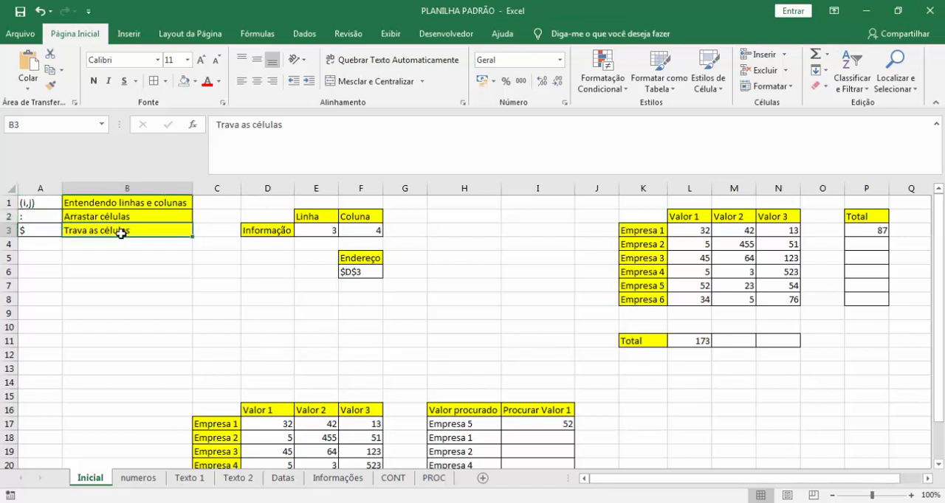
{"action": "left_click", "coordinate": [244, 245]}
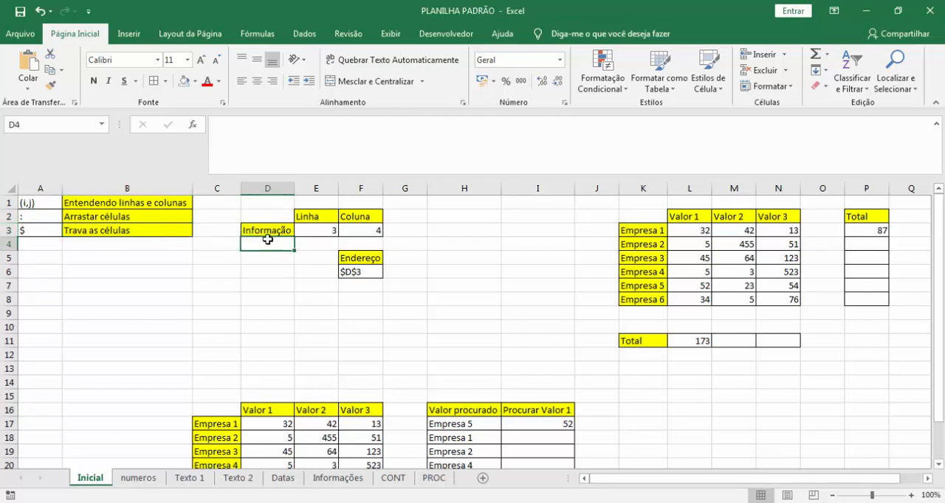
Examine the row and column position of the Informação cell D3, then inspect the Linha formula in E3.
{"action": "left_click", "coordinate": [271, 231]}
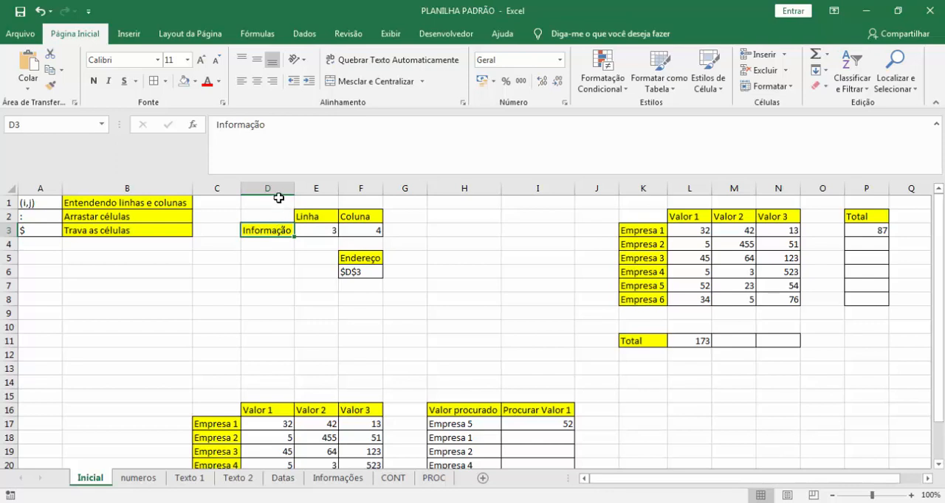
{"action": "left_click_drag", "start_coordinate": [274, 183], "coordinate": [25, 203]}
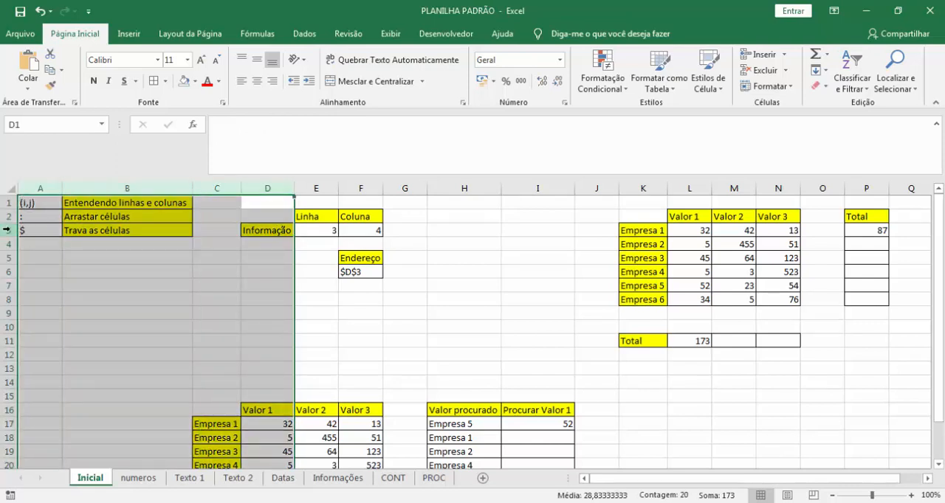
{"action": "left_click", "coordinate": [6, 230]}
{"action": "left_click", "coordinate": [332, 217]}
{"action": "left_click", "coordinate": [326, 232]}
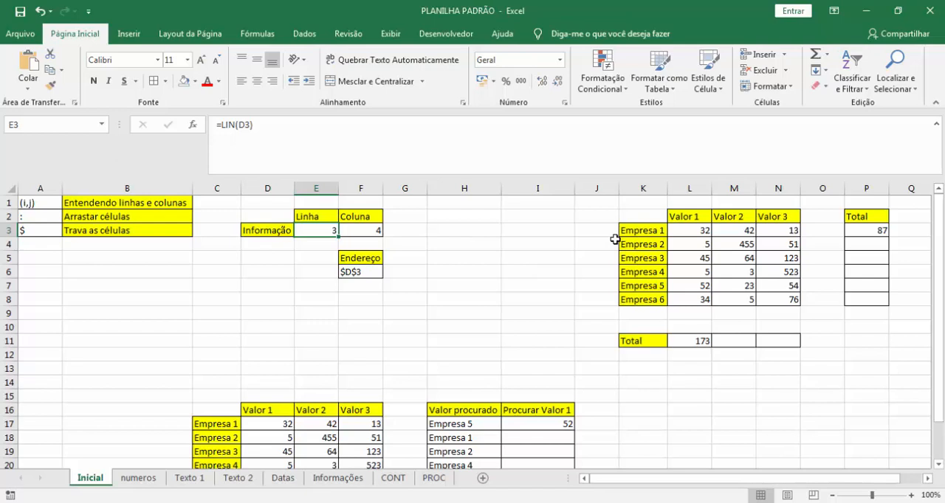
Look through the numeros, Texto 1, Texto 2 and Datas sheets, then return to the Inicial sheet.
{"action": "left_click", "coordinate": [138, 478]}
{"action": "left_click", "coordinate": [192, 479]}
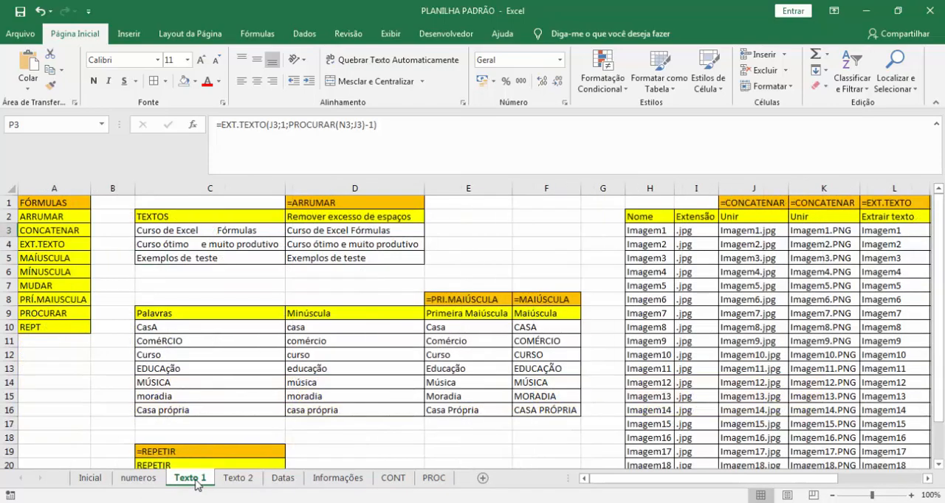
{"action": "left_click", "coordinate": [238, 478]}
{"action": "left_click", "coordinate": [282, 478]}
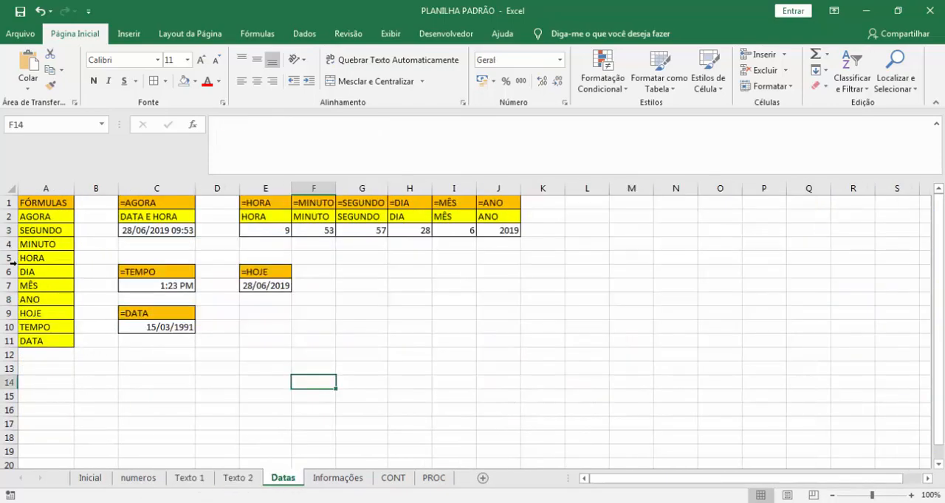
{"action": "left_click", "coordinate": [91, 478]}
{"action": "left_click", "coordinate": [425, 244]}
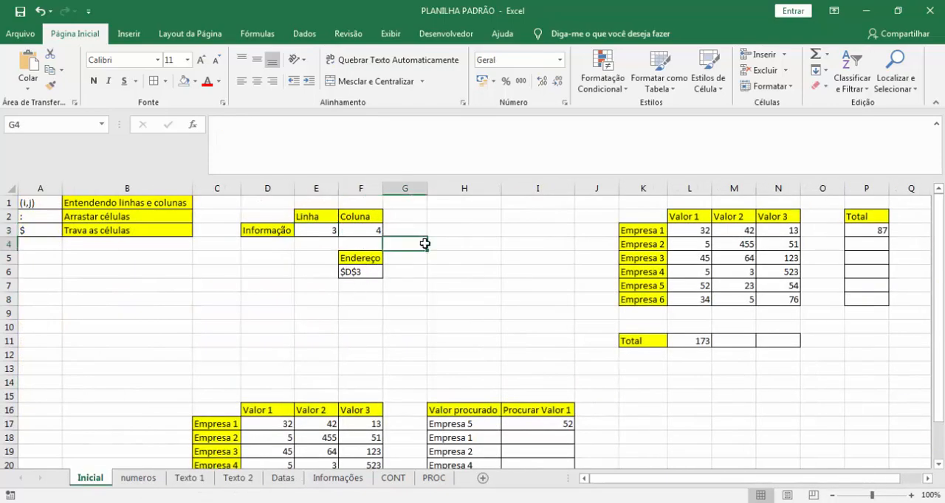
Pick the Informação cell D3 again as the reference of the LIN formula in E3.
{"action": "left_click", "coordinate": [322, 230]}
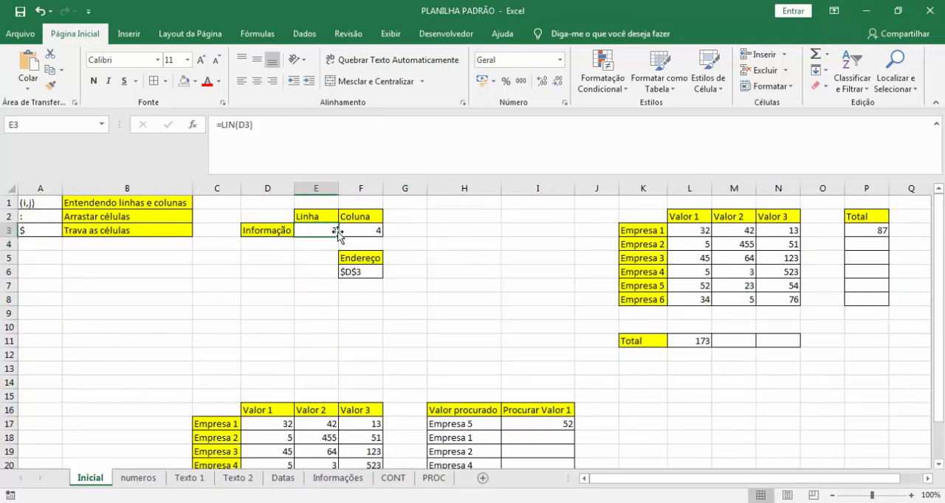
{"action": "double_click", "coordinate": [242, 126]}
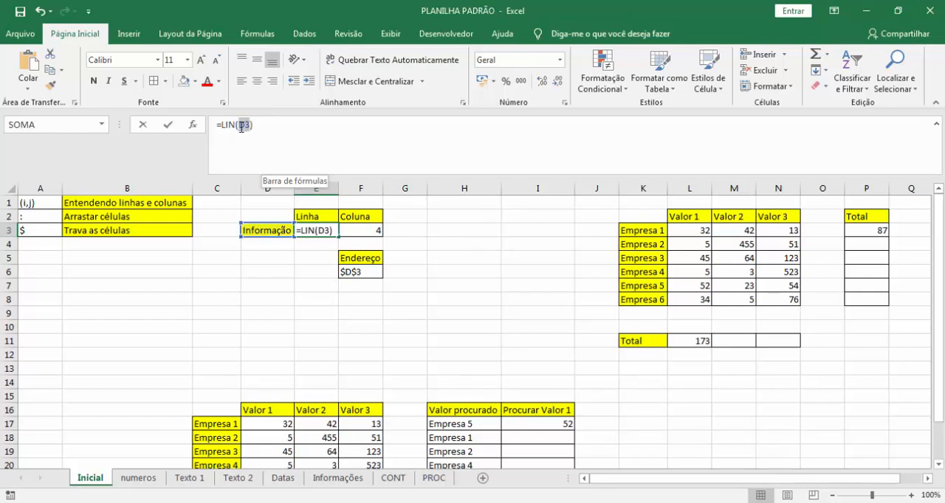
{"action": "left_click_drag", "start_coordinate": [242, 127], "coordinate": [250, 131]}
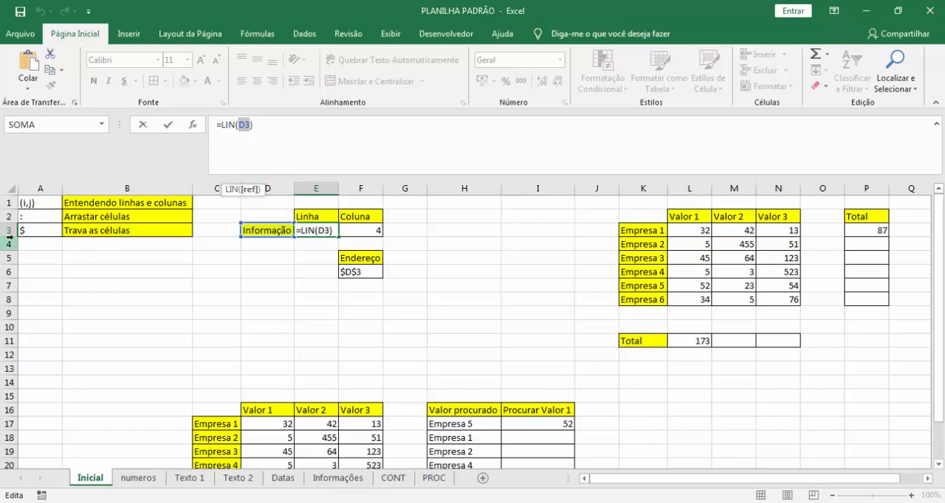
{"action": "left_click", "coordinate": [278, 230]}
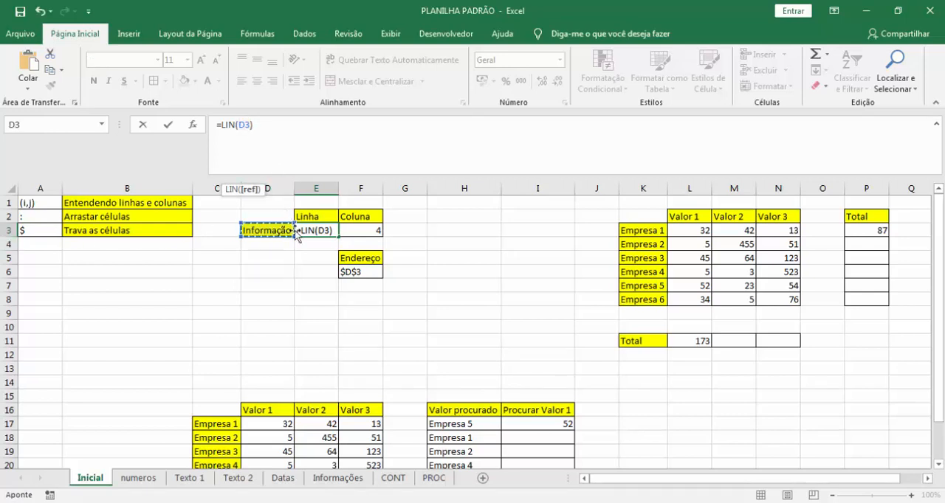
{"action": "key", "text": "ctrl+Return"}
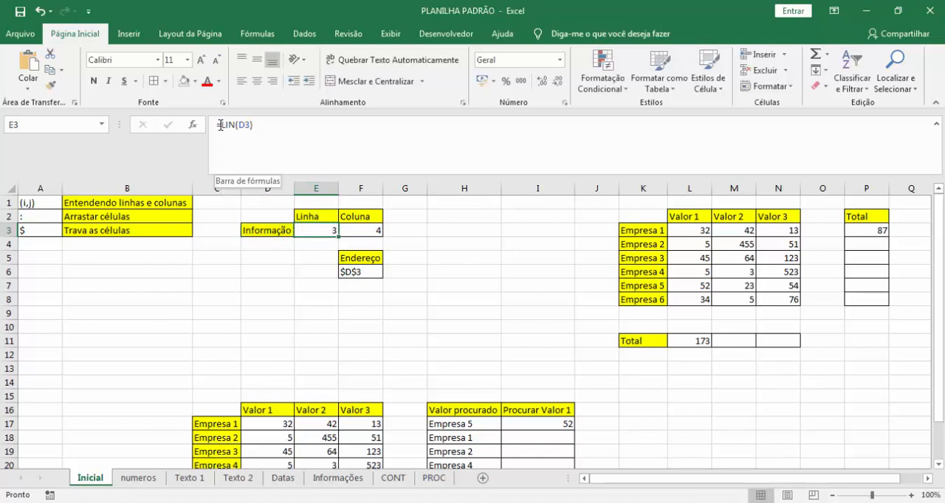
Examine the LIN function in E3 and compare it with row 3 of the sheet.
{"action": "left_click_drag", "start_coordinate": [220, 126], "coordinate": [239, 127]}
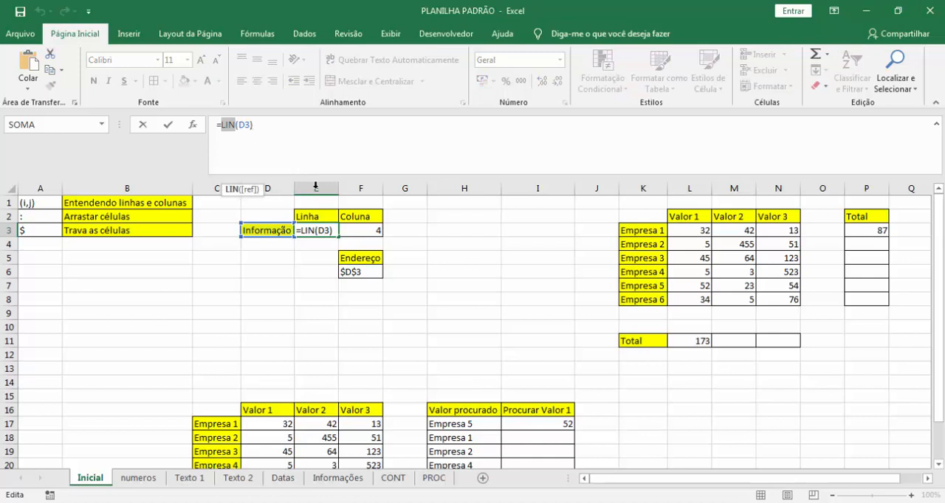
{"action": "left_click", "coordinate": [327, 230]}
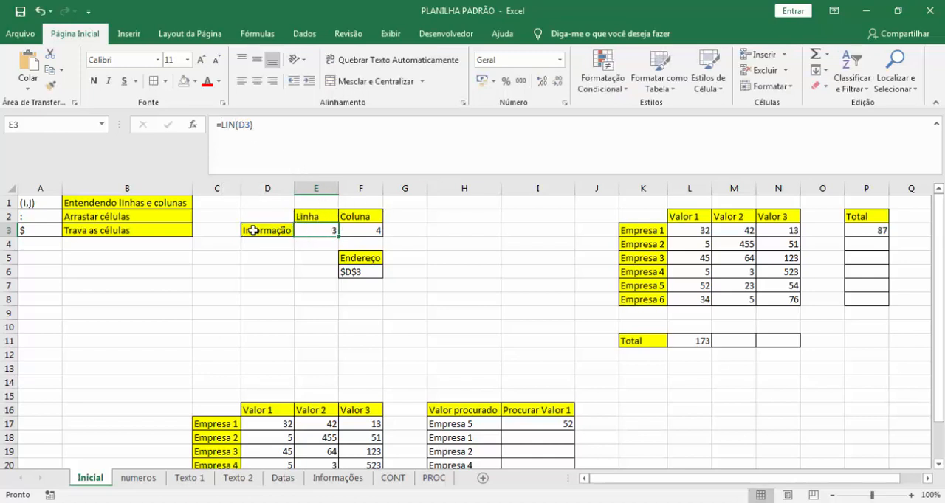
{"action": "left_click", "coordinate": [9, 230]}
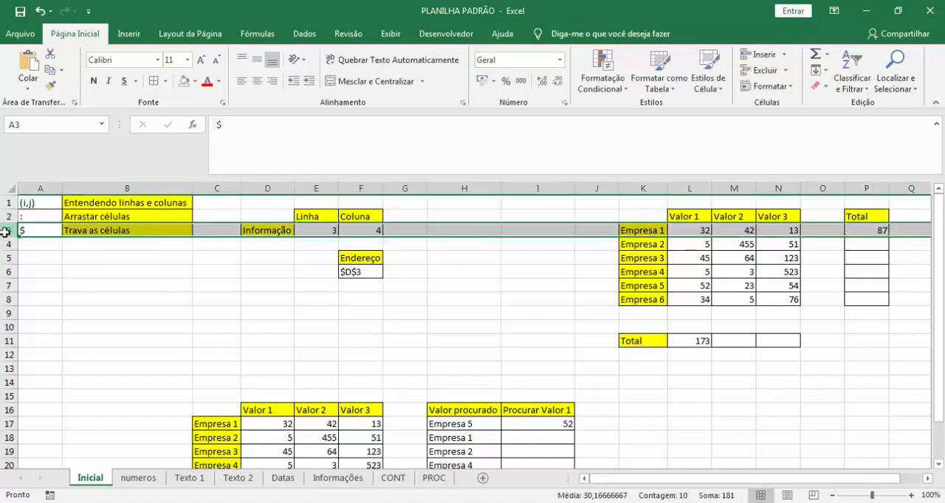
{"action": "left_click", "coordinate": [332, 230]}
{"action": "double_click", "coordinate": [316, 227]}
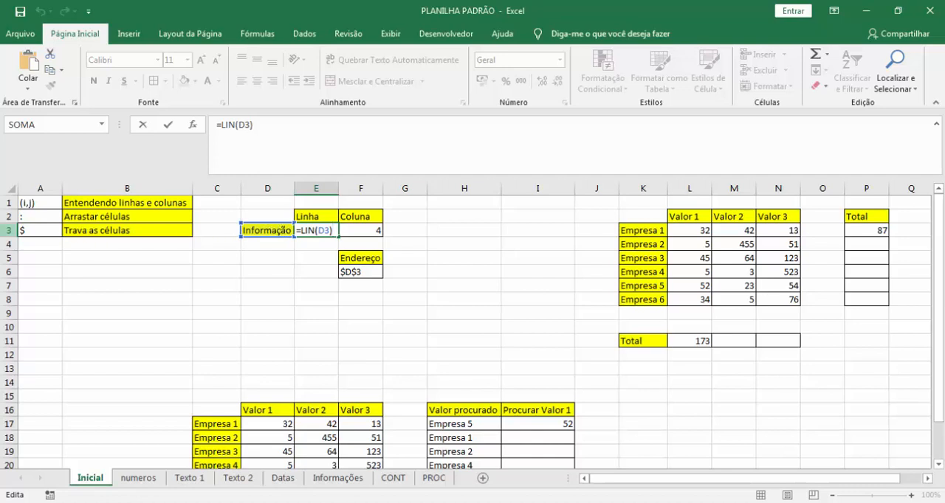
Examine the COL(D3) formula in F3 against columns A to D, leaving the formula as it is.
{"action": "left_click", "coordinate": [366, 229]}
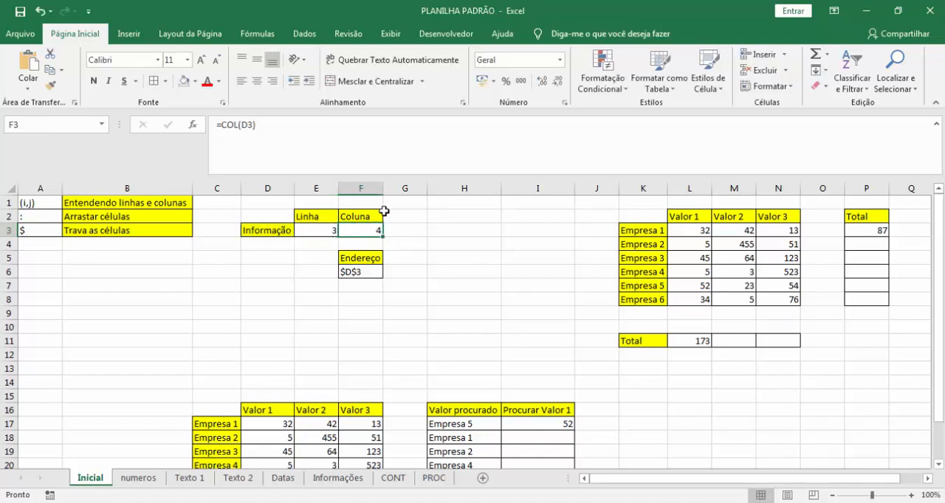
{"action": "left_click", "coordinate": [248, 127]}
{"action": "left_click_drag", "start_coordinate": [256, 127], "coordinate": [208, 127]}
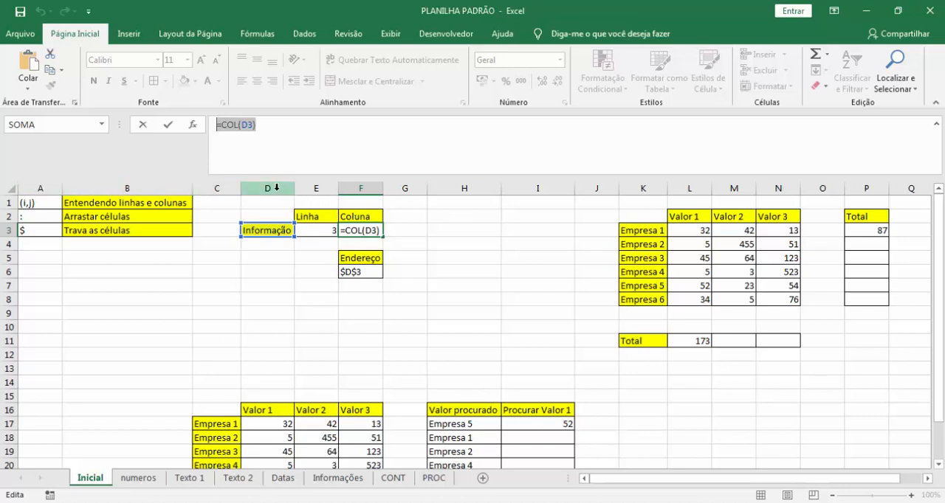
{"action": "left_click_drag", "start_coordinate": [276, 187], "coordinate": [48, 186]}
{"action": "key", "text": "Escape"}
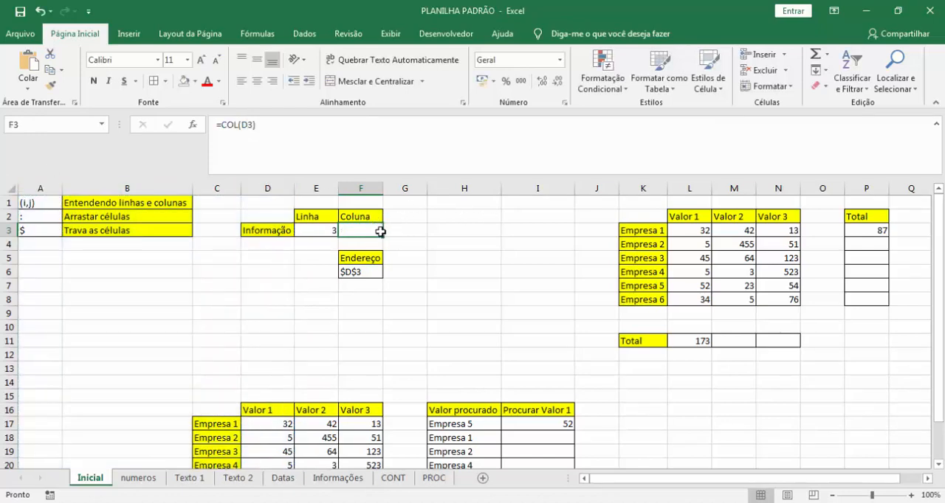
Examine the ENDEREÇO(3;4) formula in F6, checking its row argument and its column argument against the Informação cell.
{"action": "left_click", "coordinate": [424, 276]}
{"action": "left_click", "coordinate": [352, 273]}
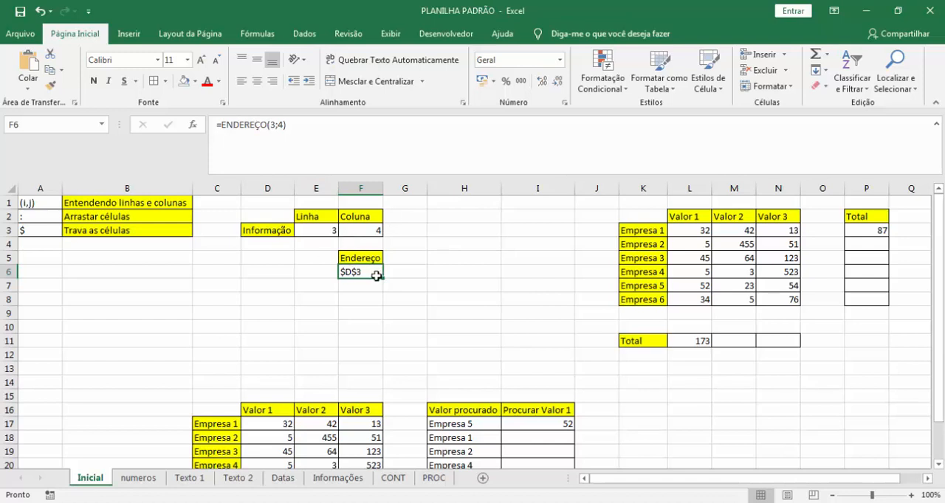
{"action": "left_click", "coordinate": [276, 125]}
{"action": "left_click", "coordinate": [272, 125]}
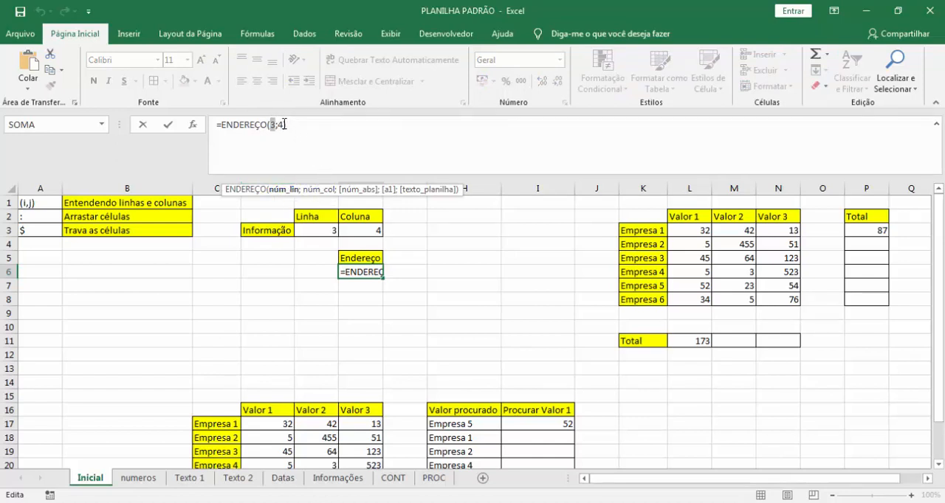
{"action": "left_click", "coordinate": [280, 124]}
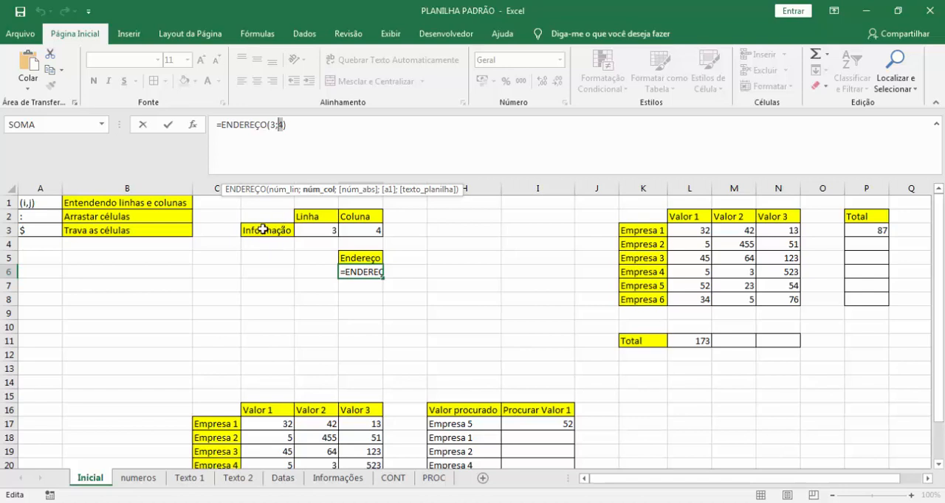
{"action": "key", "text": "ctrl+Return"}
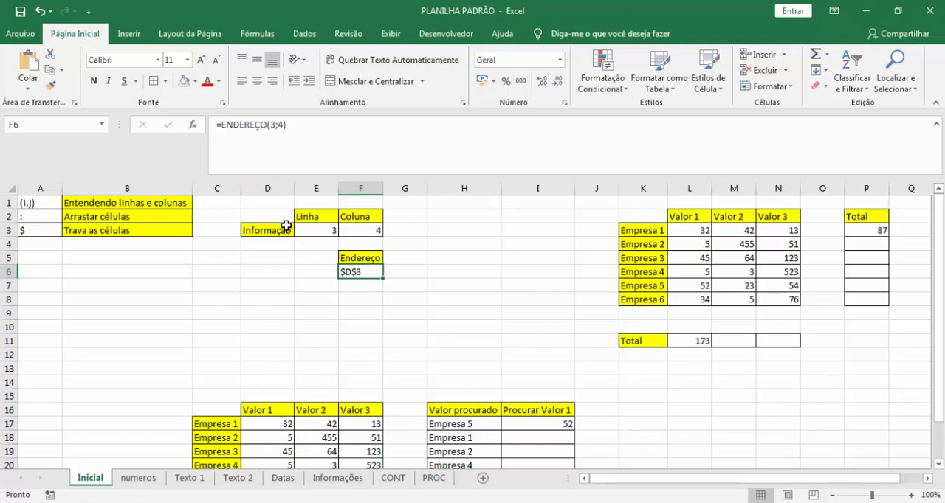
Examine the SOMA formula in the Total cell P3 and its L3:N3 range, leaving the formula as it is.
{"action": "left_click", "coordinate": [532, 256]}
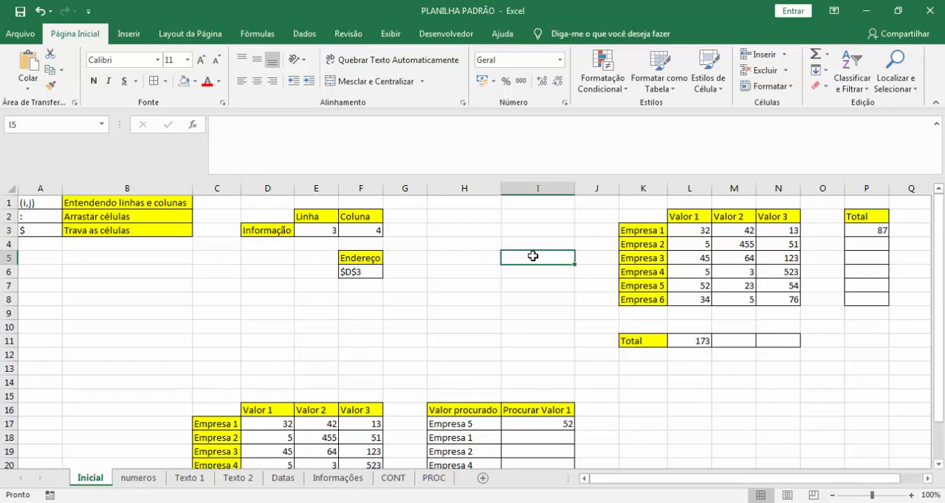
{"action": "left_click", "coordinate": [689, 230]}
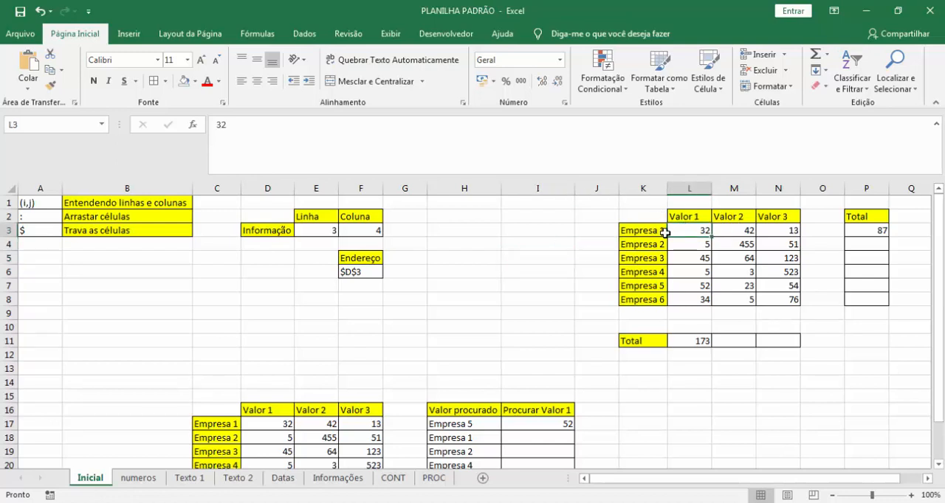
{"action": "left_click", "coordinate": [860, 230]}
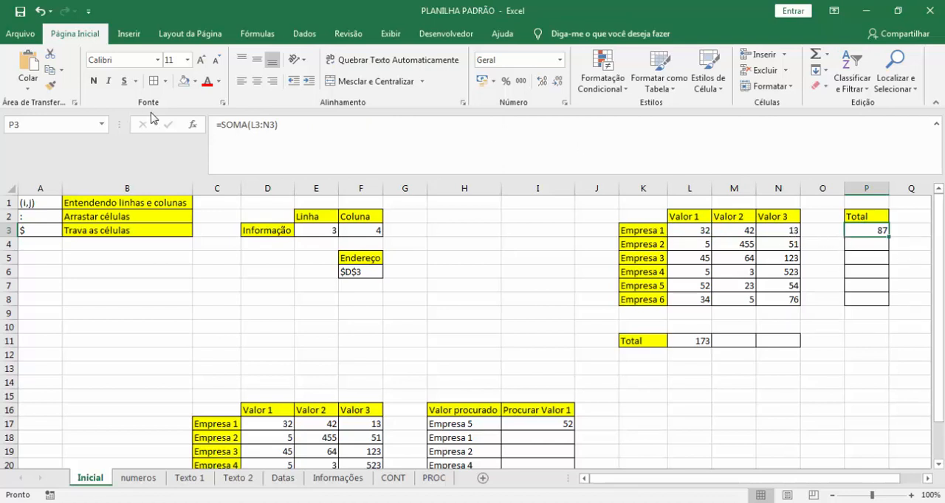
{"action": "left_click_drag", "start_coordinate": [277, 125], "coordinate": [250, 127]}
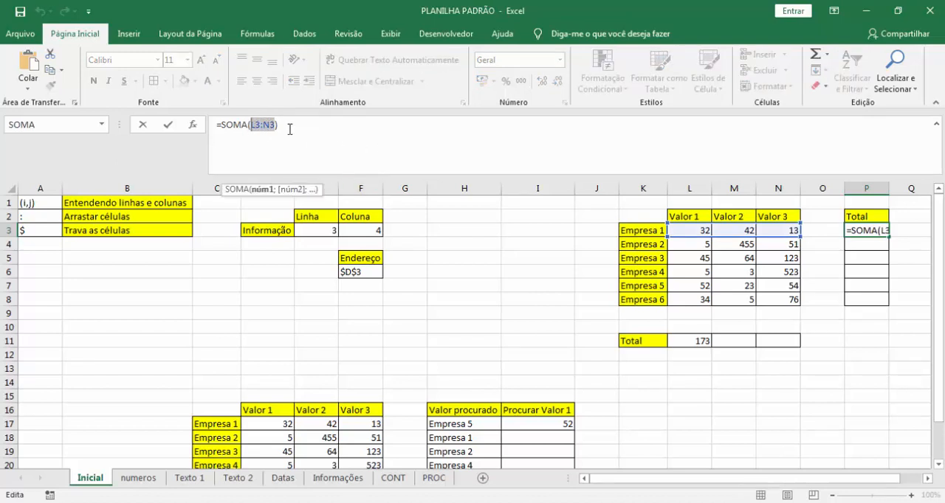
{"action": "key", "text": "Escape"}
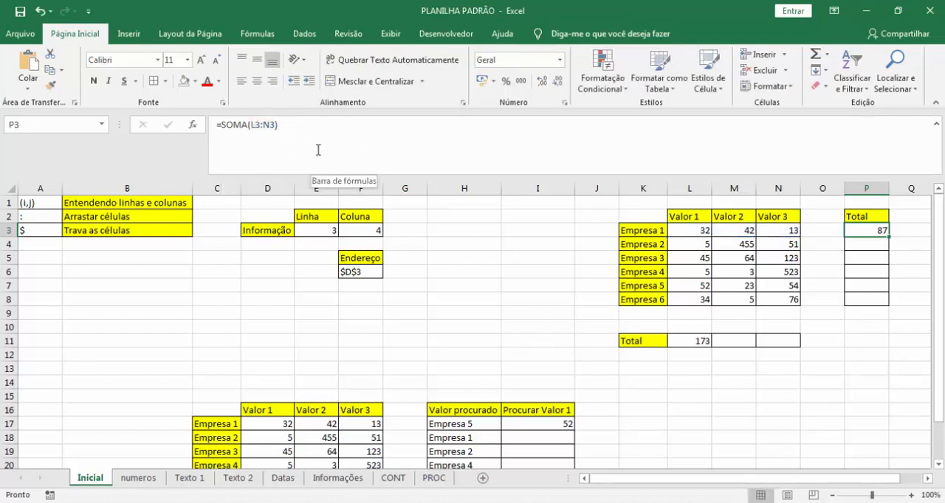
{"action": "left_click", "coordinate": [275, 125]}
{"action": "left_click_drag", "start_coordinate": [275, 125], "coordinate": [253, 125]}
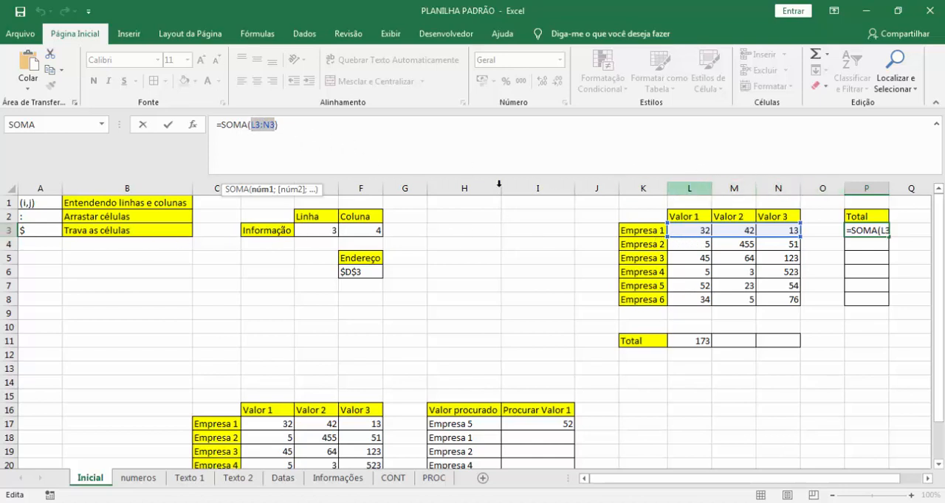
{"action": "left_click", "coordinate": [261, 125]}
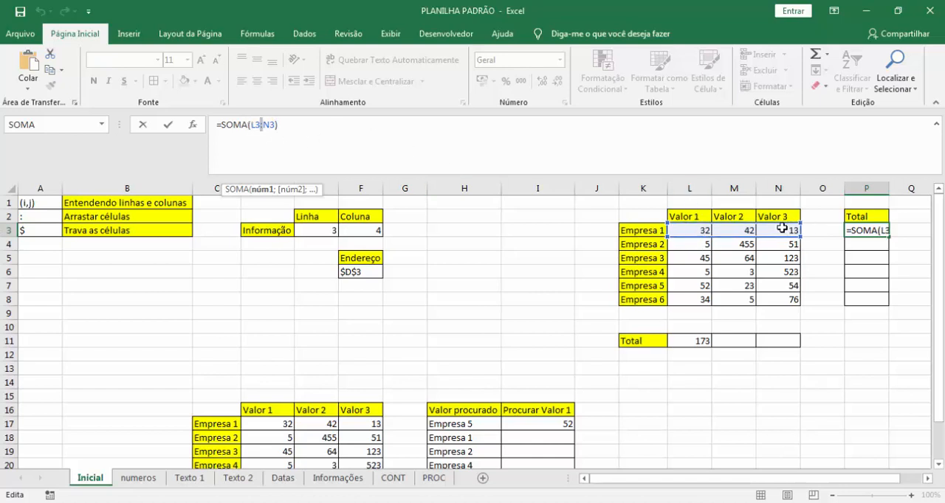
{"action": "key", "text": "Escape"}
Try out the formula =soma(A1:C10) in the blank cell G10 as an example of a colon range.
{"action": "left_click", "coordinate": [405, 325]}
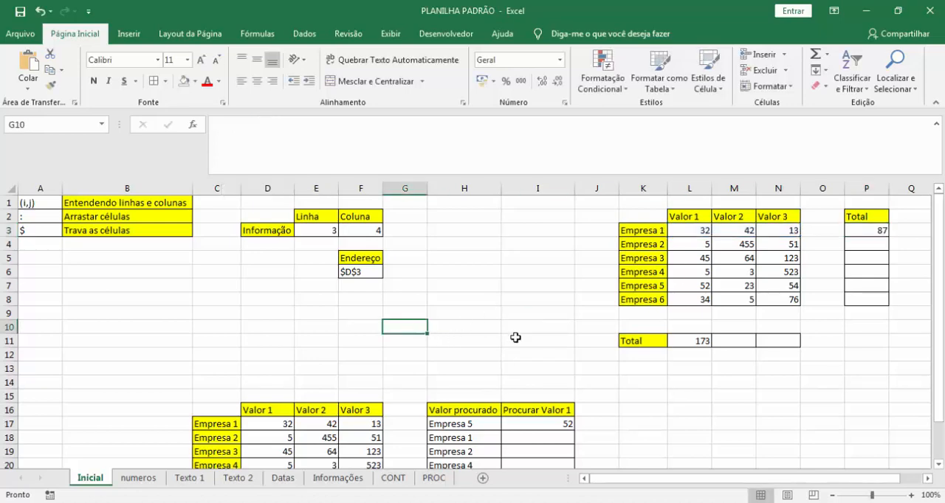
{"action": "type", "text": "=soma"}
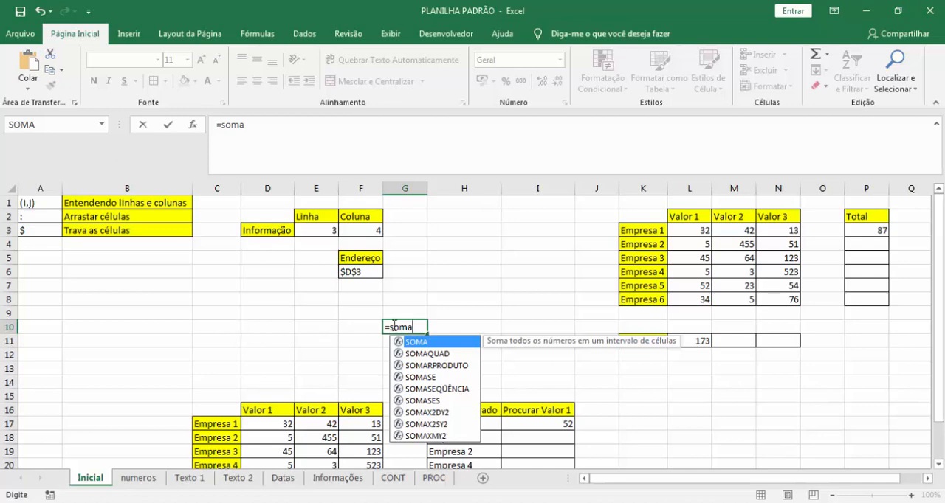
{"action": "type", "text": "(A1"}
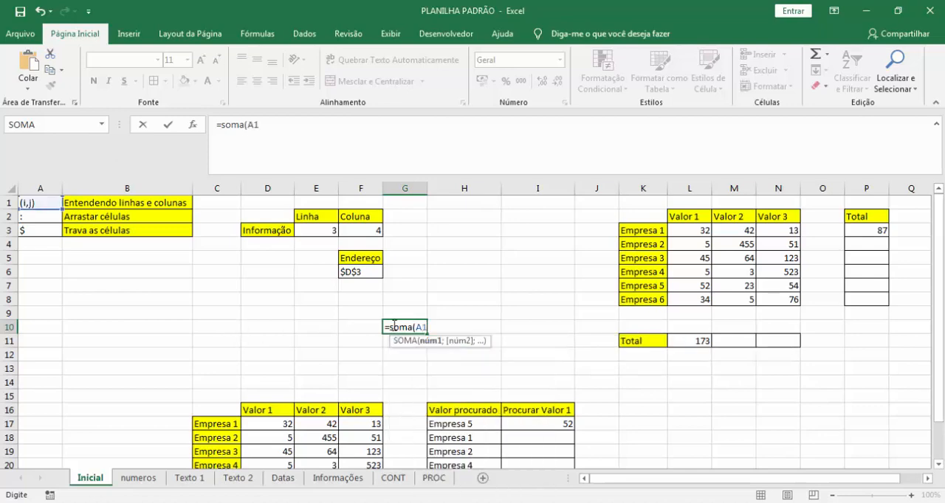
{"action": "type", "text": ":C"}
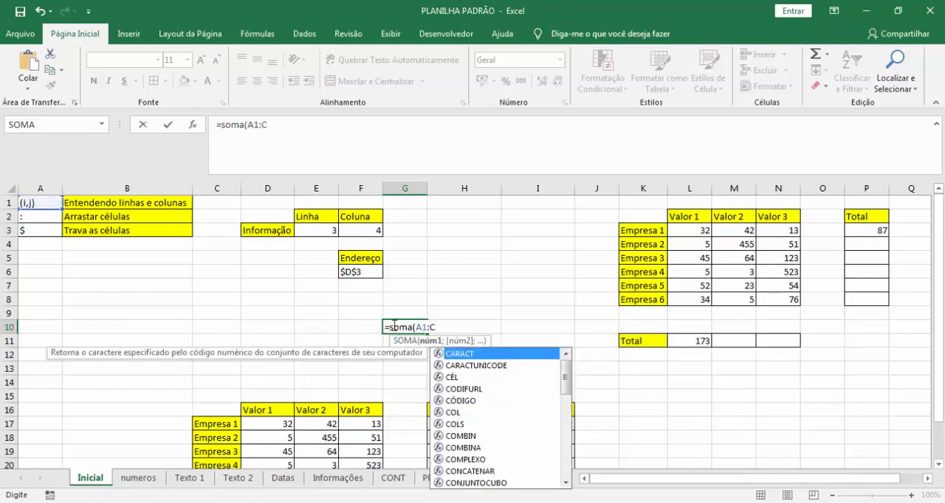
{"action": "type", "text": "10)"}
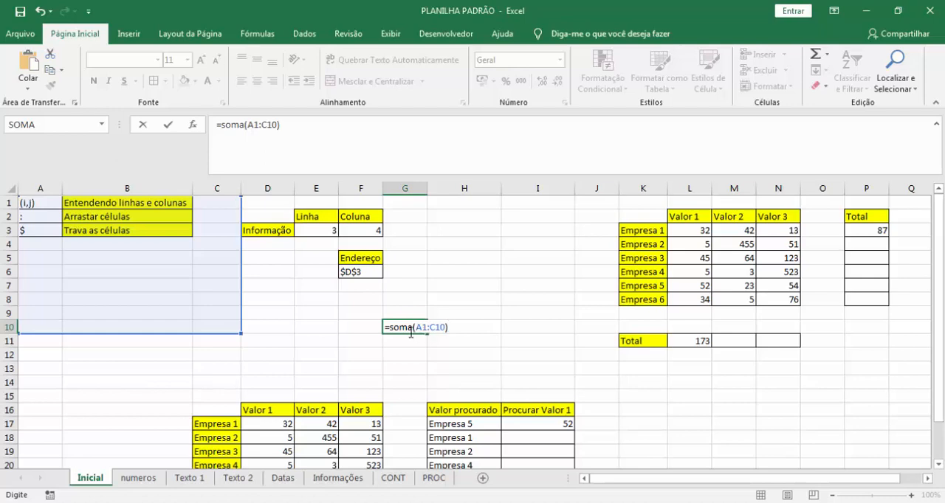
{"action": "key", "text": "Escape"}
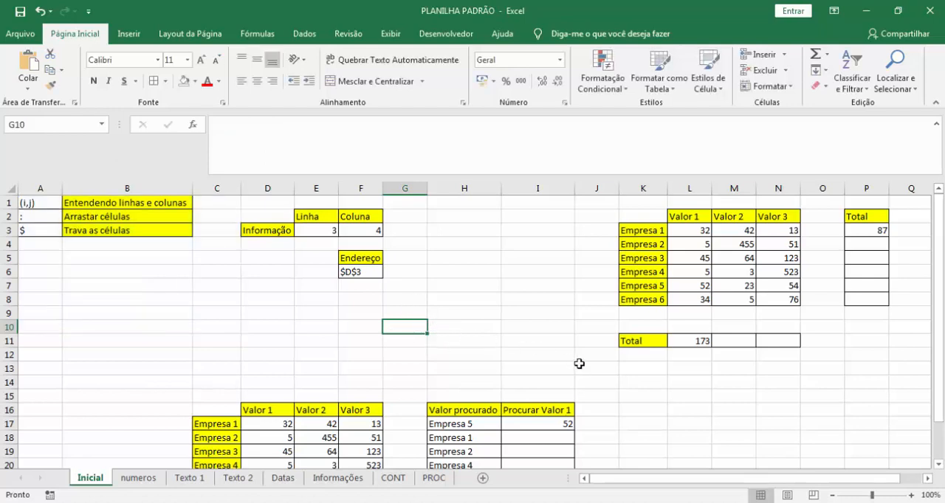
Check the function name and the range of P3's SOMA formula against the Empresa 1 values, working inside the cell.
{"action": "left_click", "coordinate": [875, 231]}
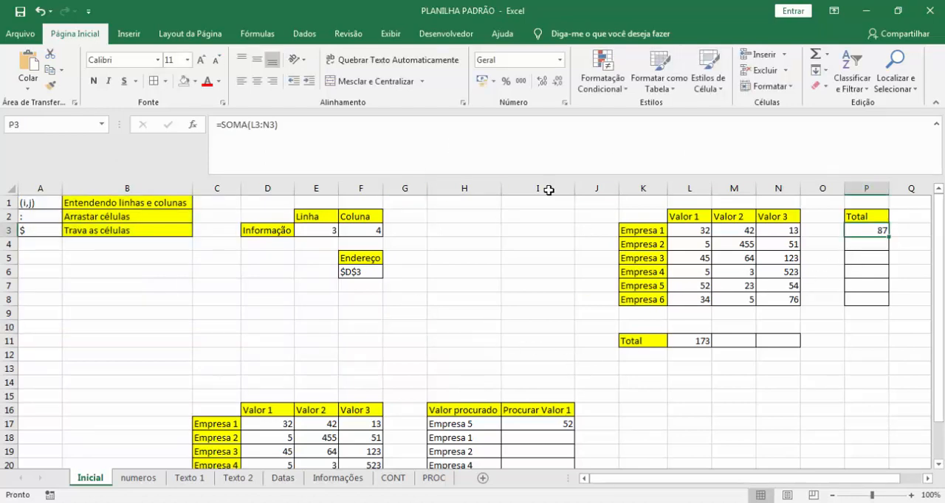
{"action": "key", "text": "F2"}
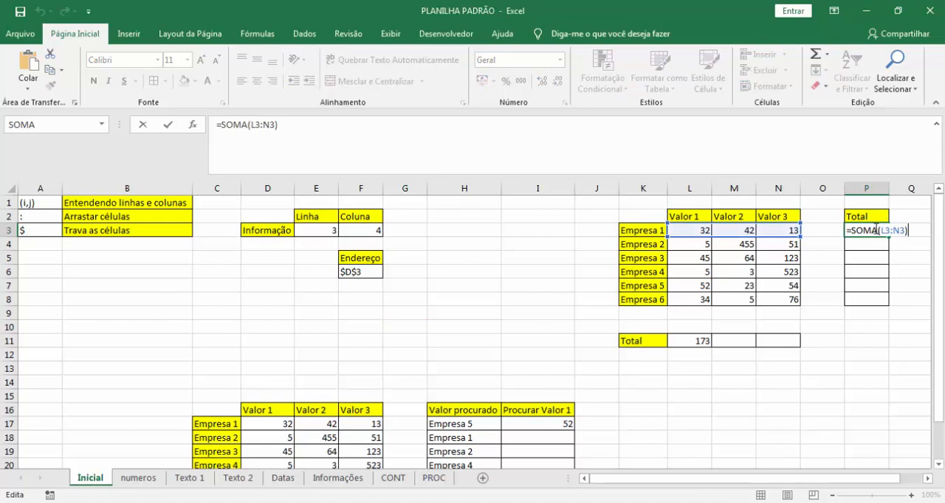
{"action": "double_click", "coordinate": [874, 231]}
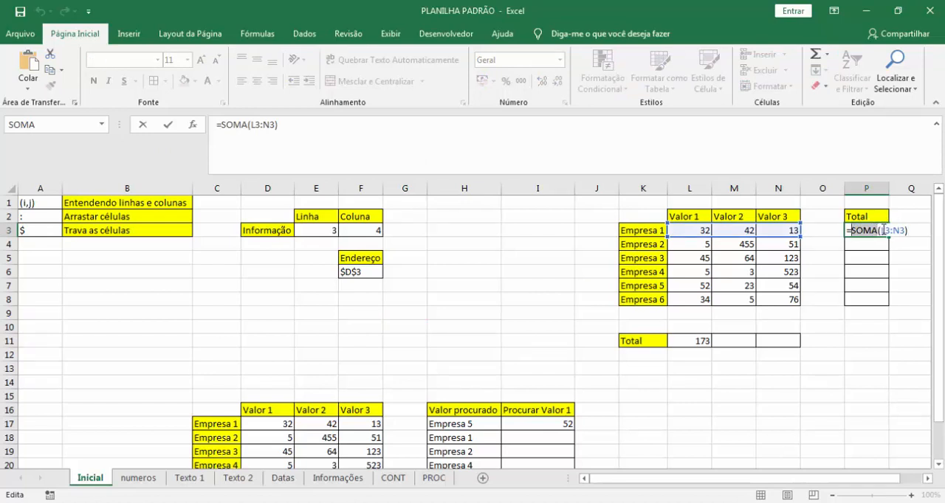
{"action": "left_click_drag", "start_coordinate": [881, 231], "coordinate": [904, 231]}
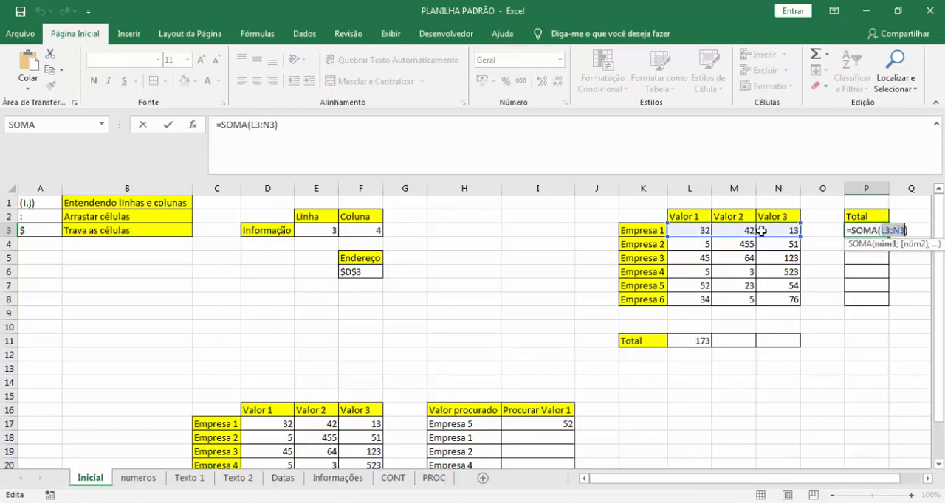
{"action": "key", "text": "Escape"}
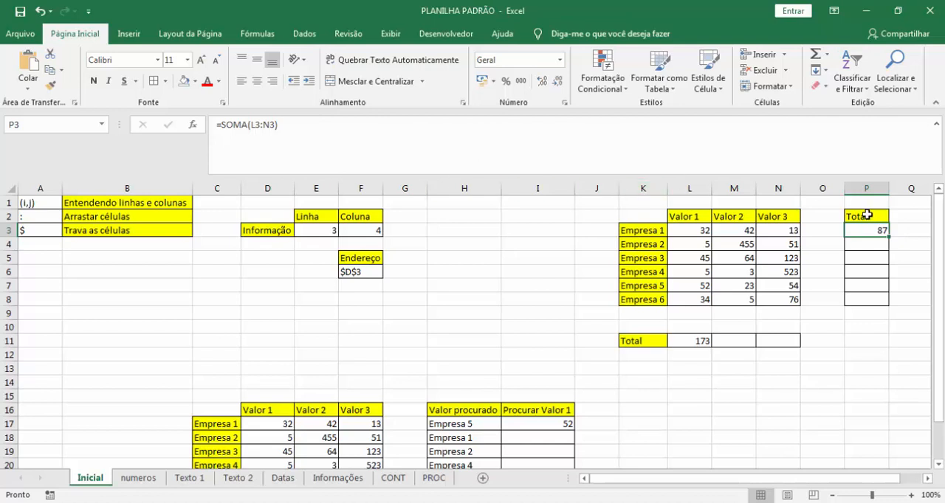
{"action": "key", "text": "F2"}
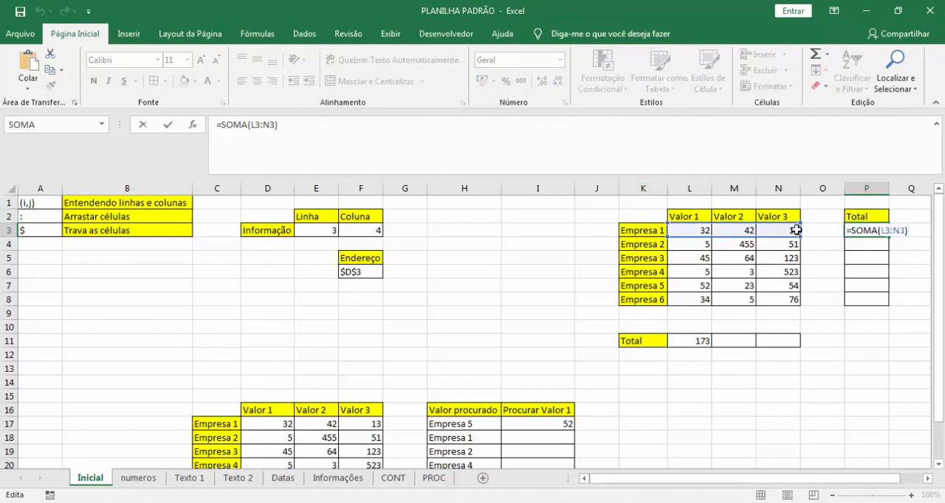
{"action": "key", "text": "Escape"}
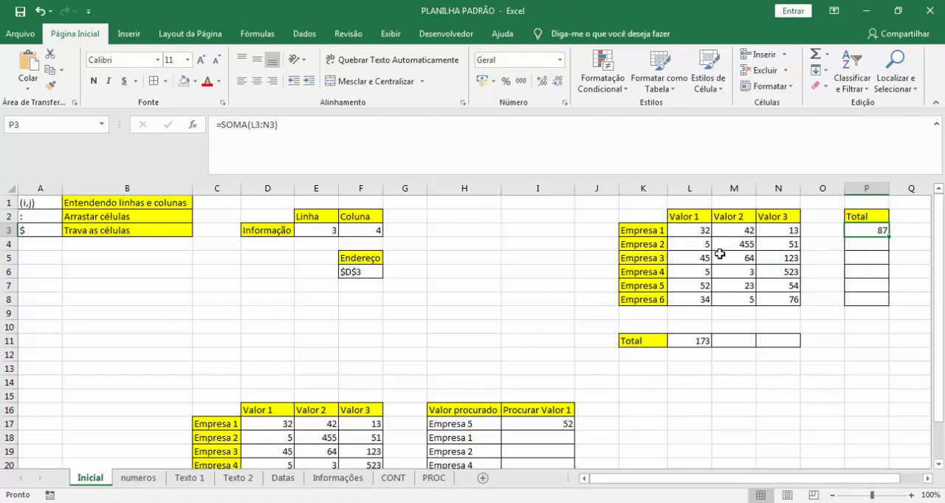
Try to fill the SOMA formula from P3 down through the Total column to P8.
{"action": "left_click", "coordinate": [890, 240]}
{"action": "left_click_drag", "start_coordinate": [891, 239], "coordinate": [890, 307]}
{"action": "left_click_drag", "start_coordinate": [890, 307], "coordinate": [887, 234]}
{"action": "key", "text": "ctrl+c"}
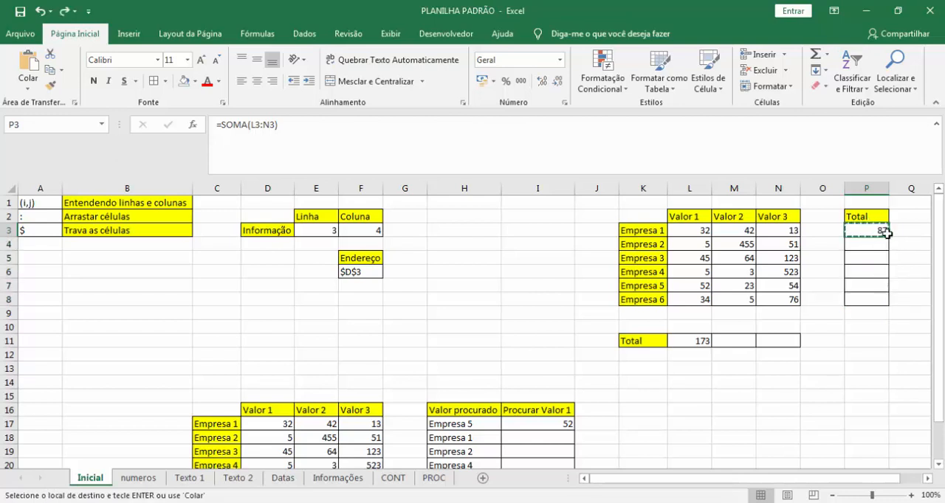
{"action": "key", "text": "Escape"}
{"action": "left_click", "coordinate": [810, 231]}
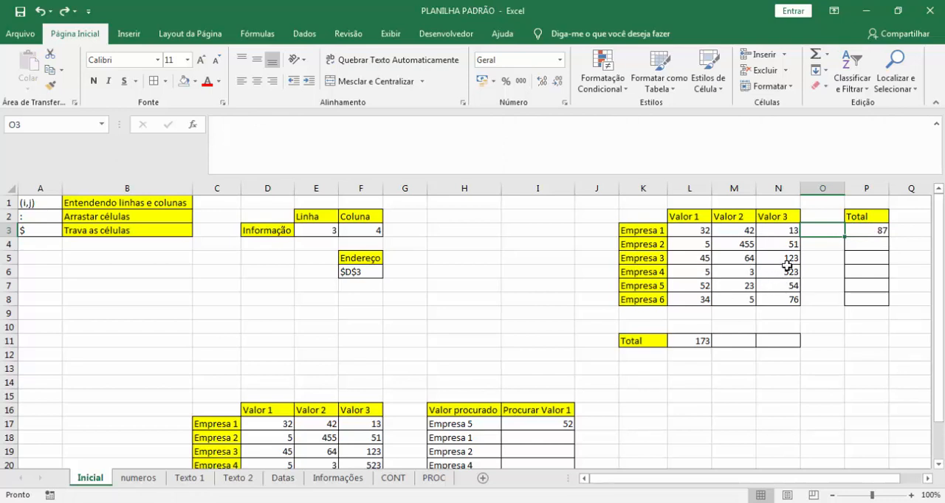
{"action": "type", "text": "=so"}
{"action": "key", "text": "Escape"}
{"action": "key", "text": "Escape"}
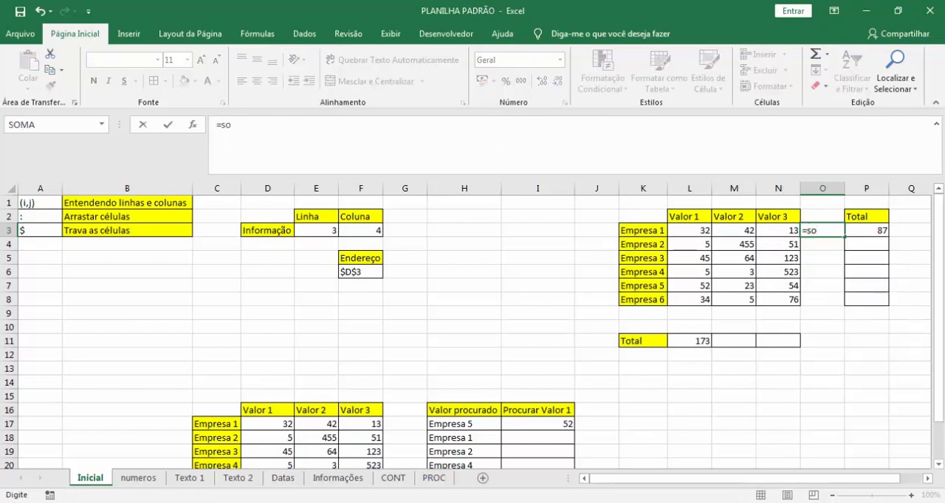
{"action": "left_click", "coordinate": [869, 235]}
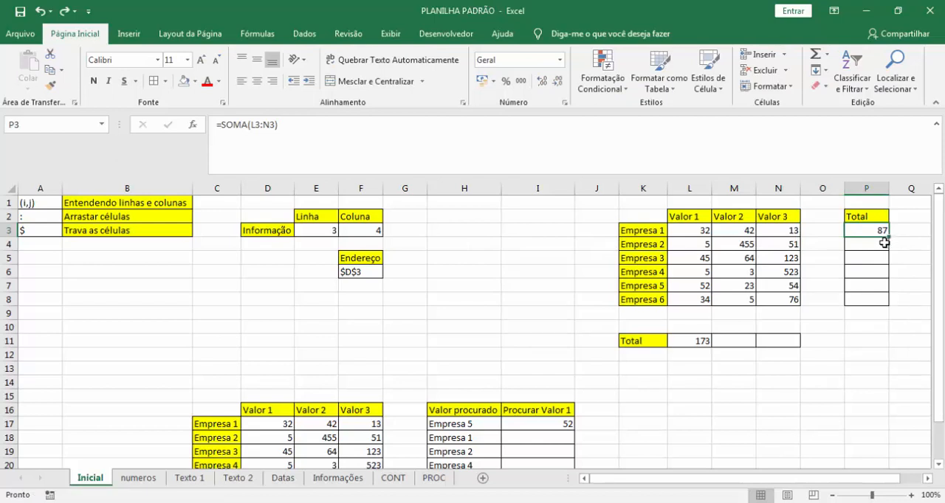
{"action": "left_click", "coordinate": [822, 234]}
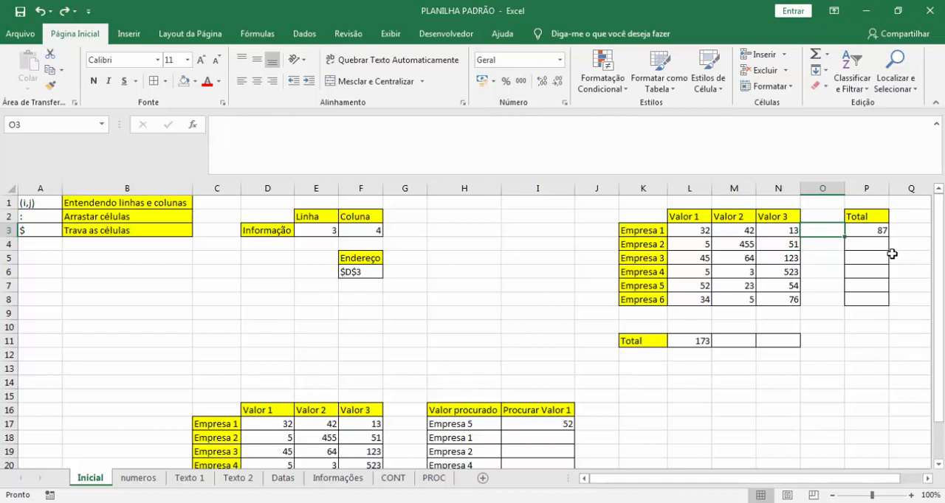
{"action": "type", "text": "=soma"}
{"action": "key", "text": "Escape"}
{"action": "key", "text": "Escape"}
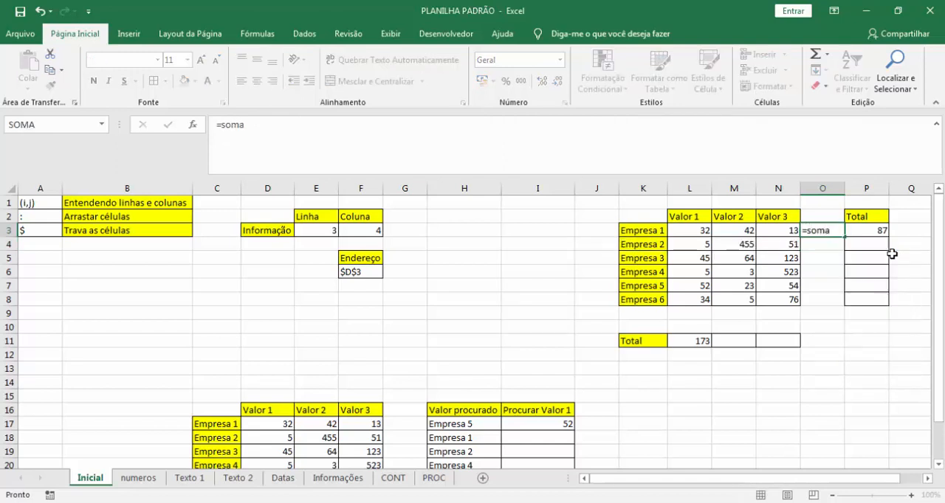
Try to auto-fill the SOMA formula from P3 down the Total column.
{"action": "left_click", "coordinate": [865, 234]}
{"action": "left_click", "coordinate": [890, 240]}
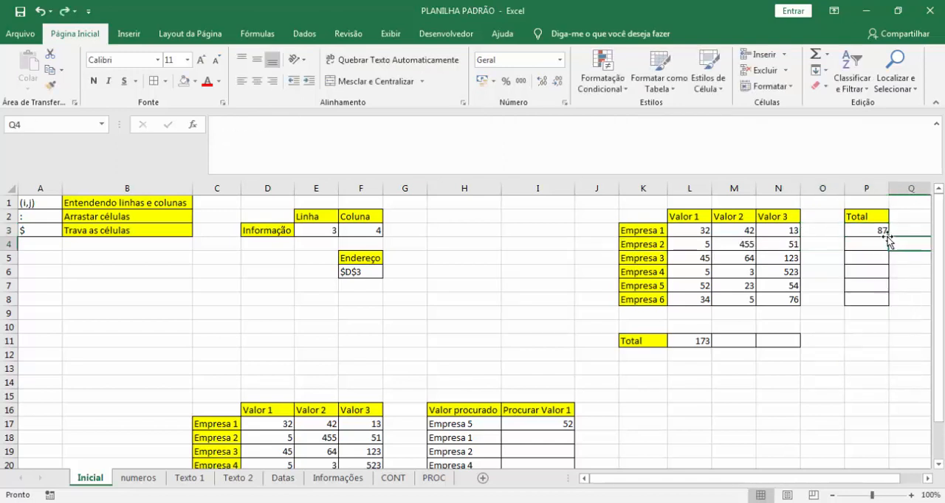
{"action": "left_click", "coordinate": [883, 232]}
{"action": "left_click", "coordinate": [891, 240]}
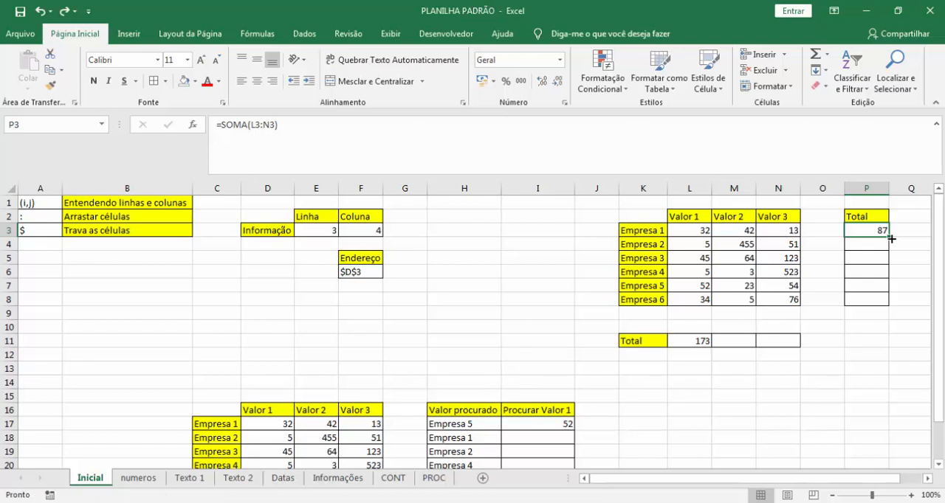
{"action": "left_click", "coordinate": [891, 240]}
{"action": "left_click", "coordinate": [893, 240]}
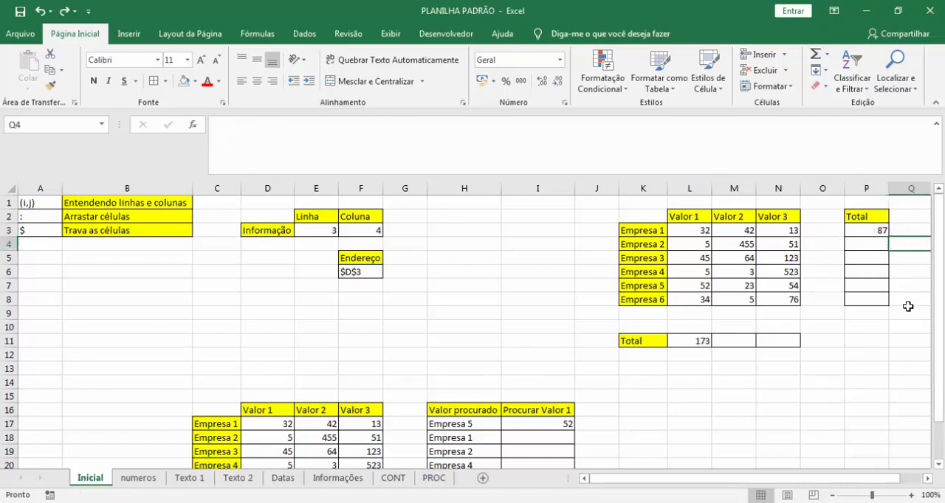
Enter the filler text qwe in Q3, Q4 and Q5, and auto-fill the SOMA formula from P3 down to P5.
{"action": "left_click", "coordinate": [908, 229]}
{"action": "type", "text": "qwe"}
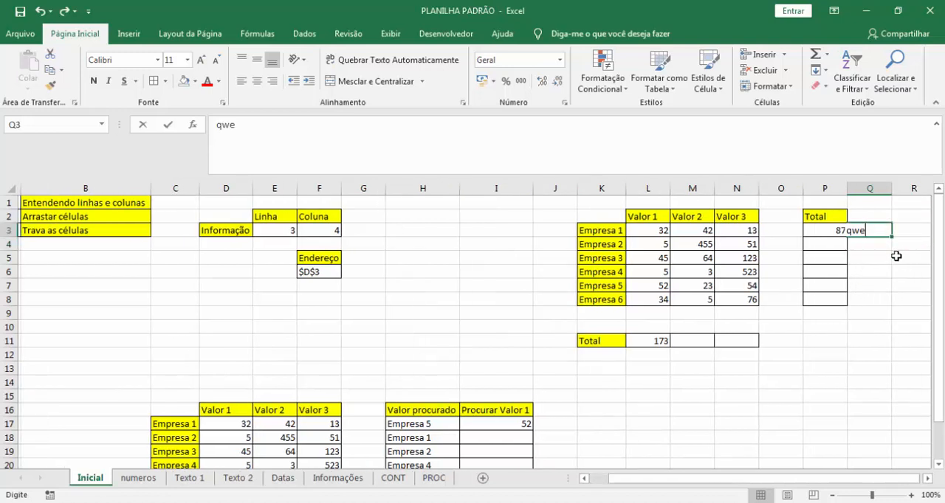
{"action": "left_click", "coordinate": [866, 262]}
{"action": "type", "text": "qwe"}
{"action": "left_click", "coordinate": [869, 246]}
{"action": "type", "text": "qwe"}
{"action": "left_click", "coordinate": [863, 284]}
{"action": "left_click", "coordinate": [829, 231]}
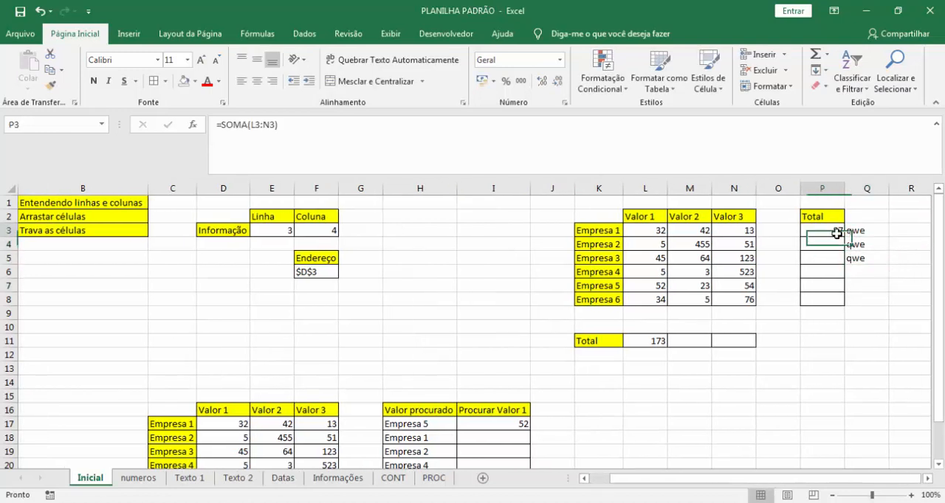
{"action": "double_click", "coordinate": [845, 236]}
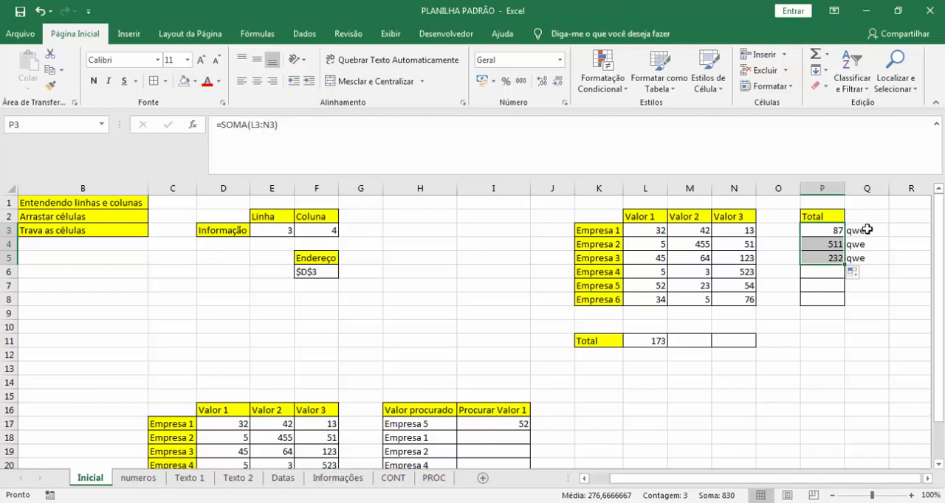
Undo the fill below P3 and move the filler text qwe from Q3:Q5 to O3:O5.
{"action": "mouse_move", "coordinate": [844, 266]}
{"action": "left_mouse_down"}
{"action": "mouse_move", "coordinate": [865, 238]}
{"action": "mouse_move", "coordinate": [860, 257]}
{"action": "left_mouse_up"}
{"action": "key", "text": "ctrl+x"}
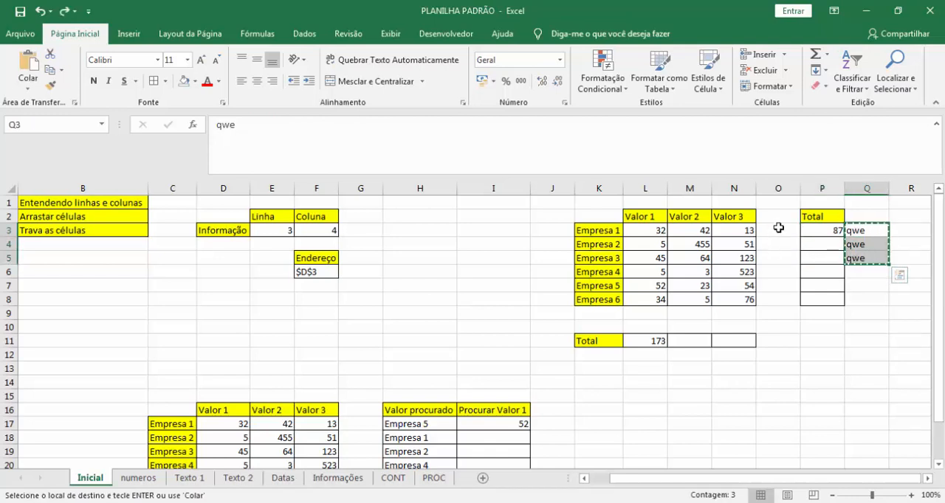
{"action": "left_click", "coordinate": [778, 230]}
{"action": "key", "text": "ctrl+v"}
Try to auto-fill the SOMA formula from P3 down to P8 alongside the filler text.
{"action": "left_click", "coordinate": [838, 231]}
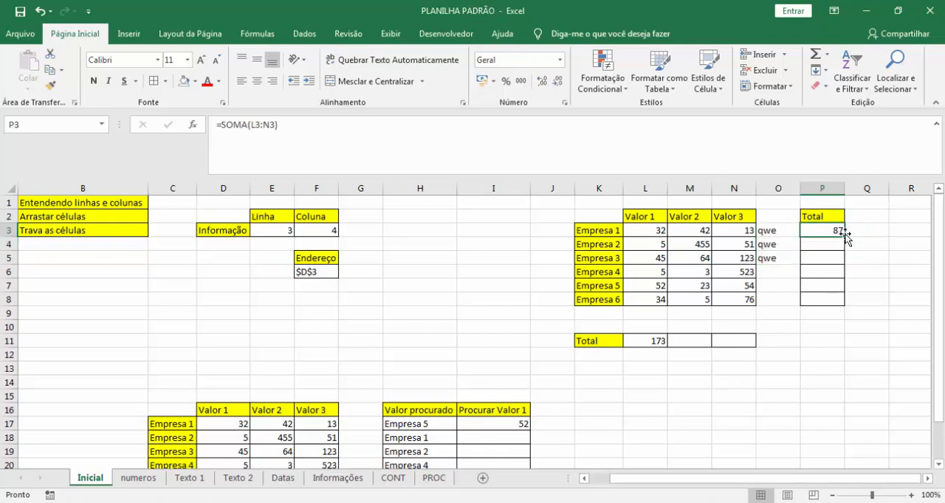
{"action": "double_click", "coordinate": [845, 237]}
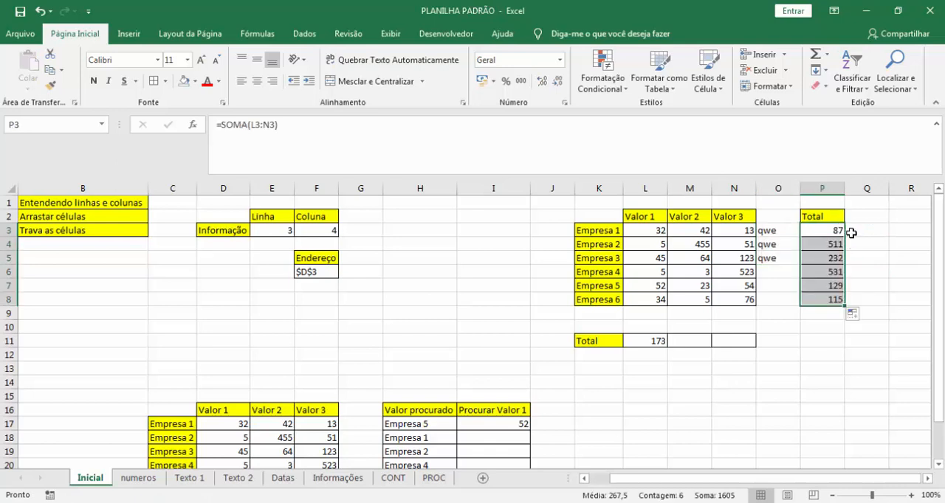
{"action": "key", "text": "ctrl+z"}
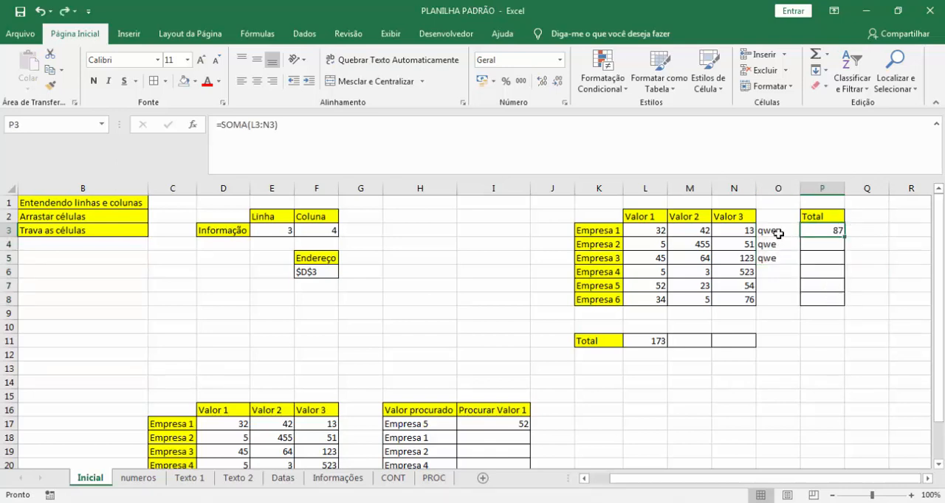
Clear the filler text from column O and fill the SOMA formula from P3 down to P8.
{"action": "left_click_drag", "start_coordinate": [772, 230], "coordinate": [785, 270]}
{"action": "key", "text": "Delete"}
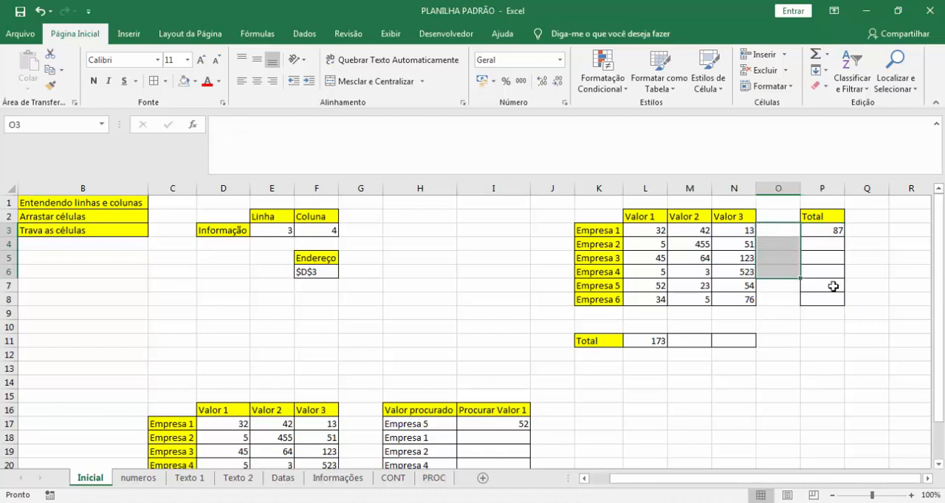
{"action": "left_click", "coordinate": [833, 232]}
{"action": "left_click_drag", "start_coordinate": [845, 236], "coordinate": [845, 305]}
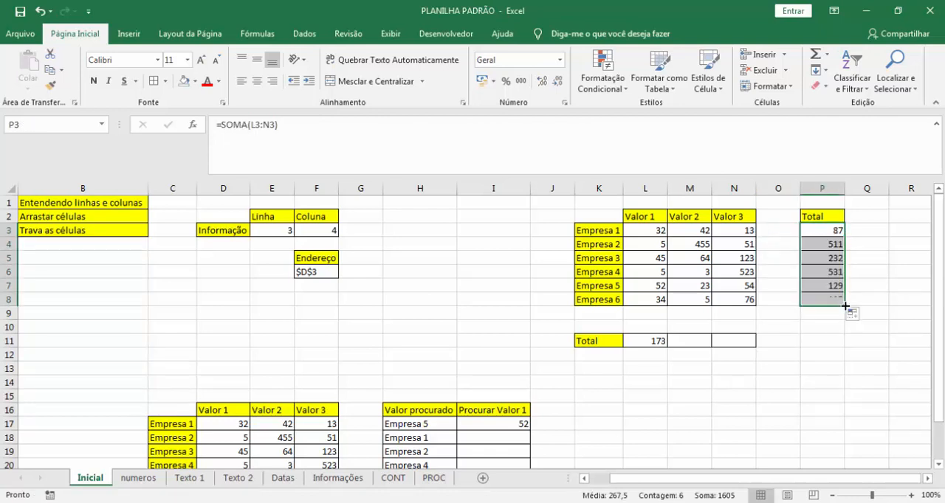
Check the ranges summed by the filled SOMA formulas in P4 and P5, inside the cells.
{"action": "left_click", "coordinate": [827, 248]}
{"action": "double_click", "coordinate": [828, 249]}
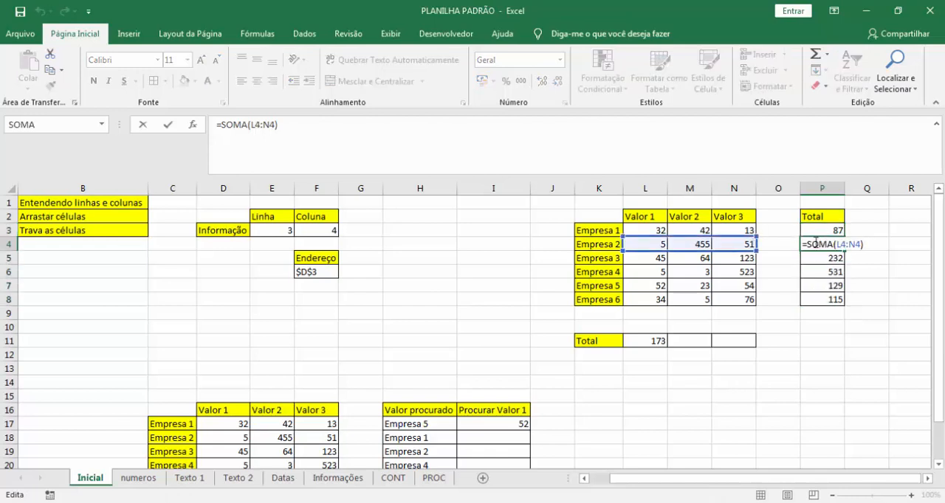
{"action": "key", "text": "Escape"}
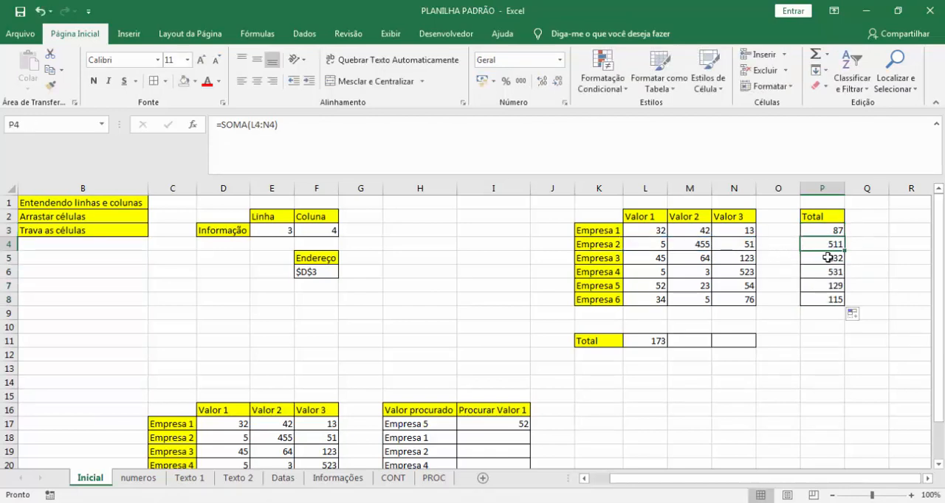
{"action": "double_click", "coordinate": [828, 258]}
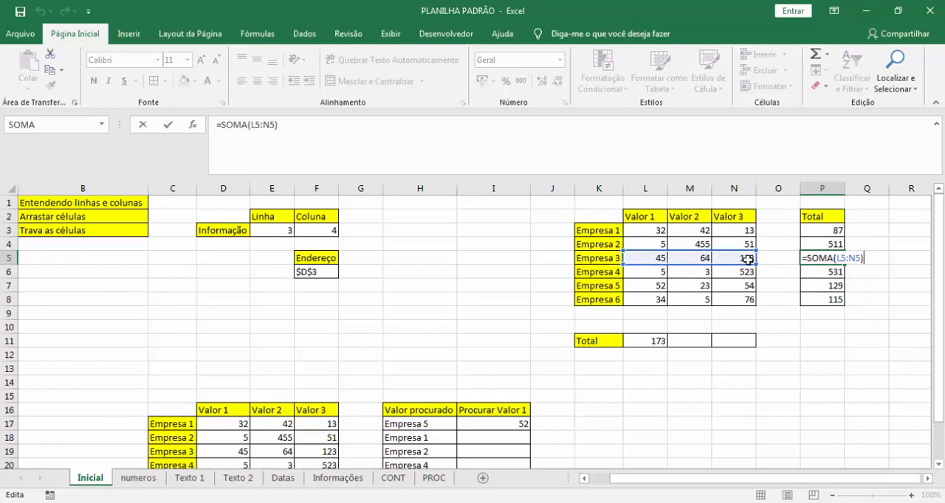
{"action": "key", "text": "Escape"}
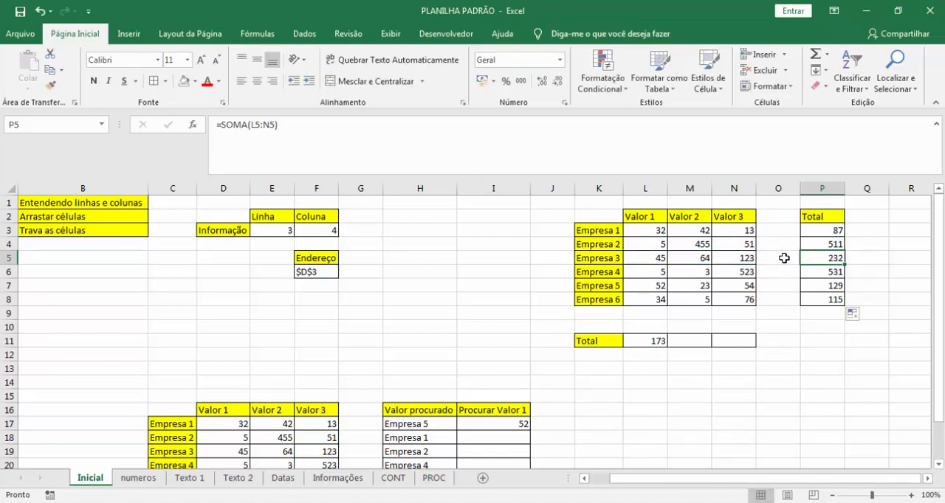
Re-enter the SOMA formulas manually, summing L4:N4 in P4 and L5:N5 in P5.
{"action": "left_click", "coordinate": [838, 242]}
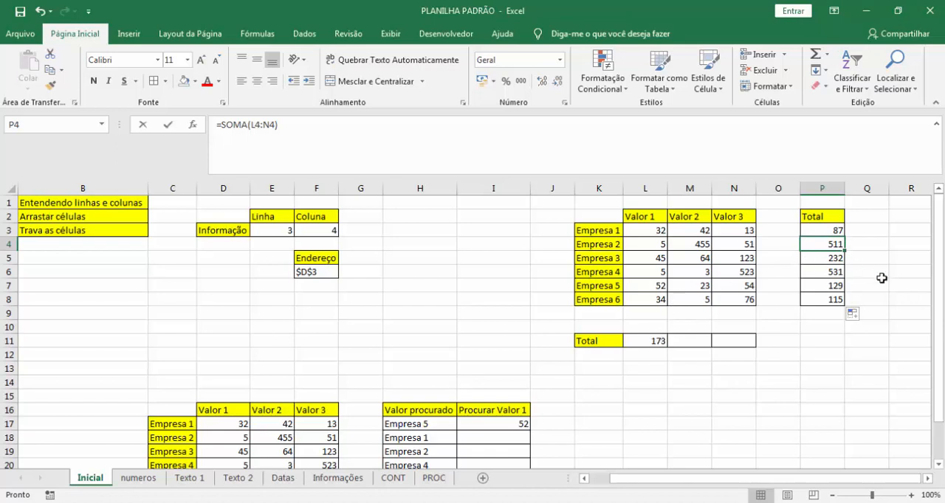
{"action": "type", "text": "=soma("}
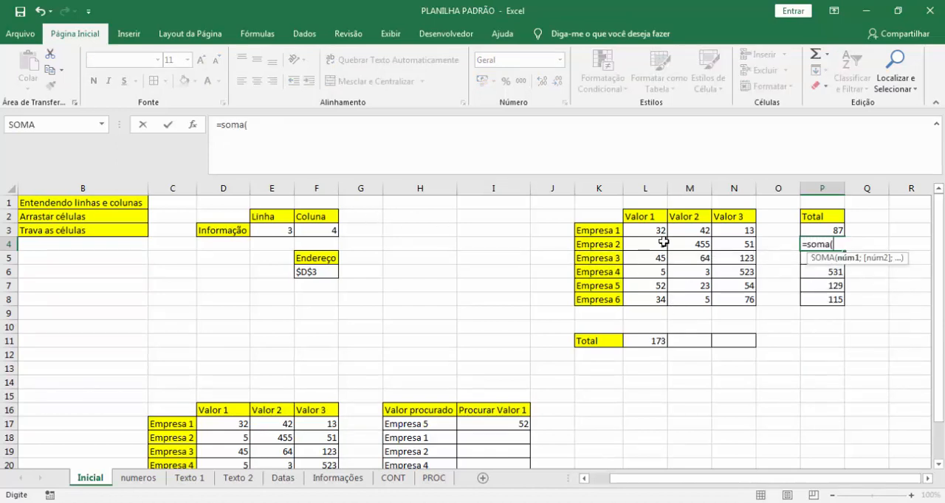
{"action": "left_click_drag", "start_coordinate": [663, 242], "coordinate": [736, 244]}
{"action": "key", "text": "Return"}
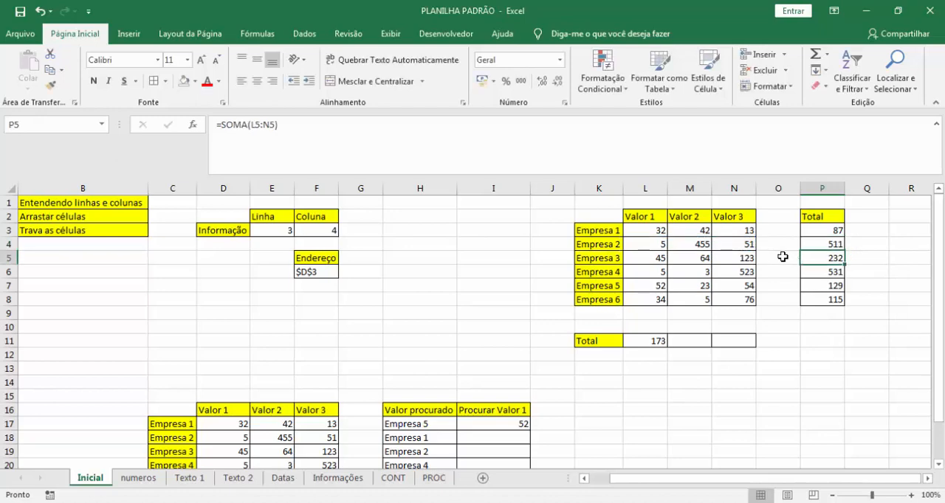
{"action": "type", "text": "=soma"}
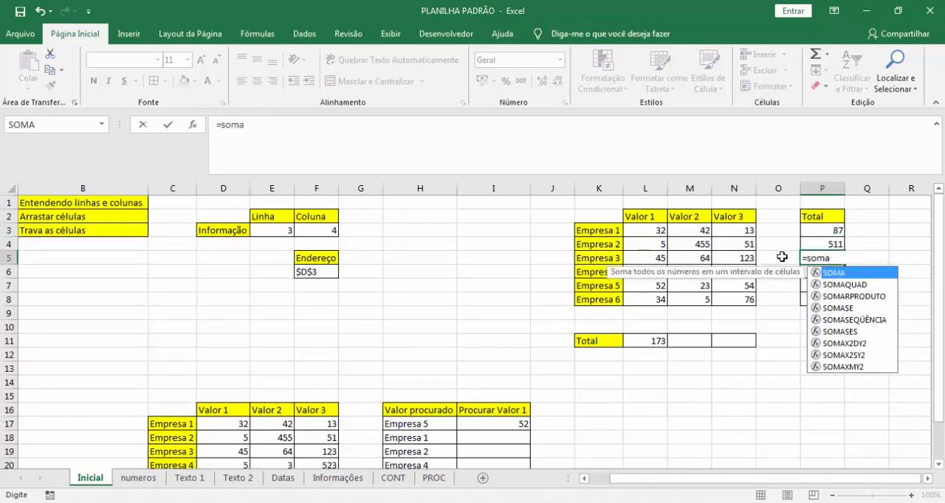
{"action": "type", "text": "("}
{"action": "left_click", "coordinate": [649, 256]}
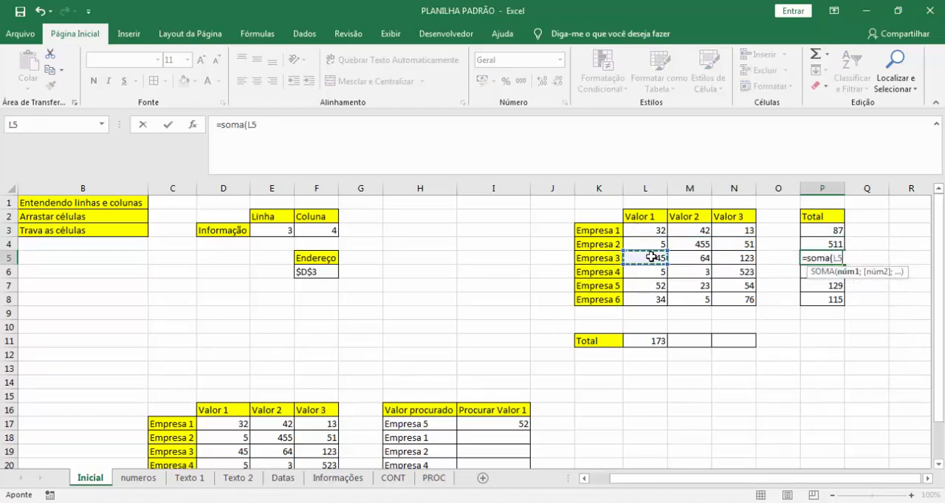
{"action": "left_click_drag", "start_coordinate": [649, 256], "coordinate": [738, 261]}
{"action": "key", "text": "Return"}
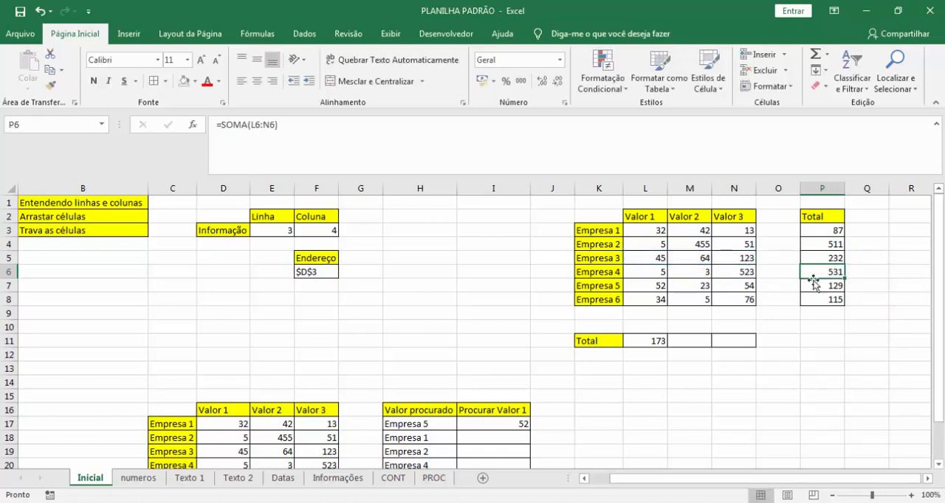
Fill P3's SOMA formula down the Total column again through P8.
{"action": "left_click", "coordinate": [819, 230]}
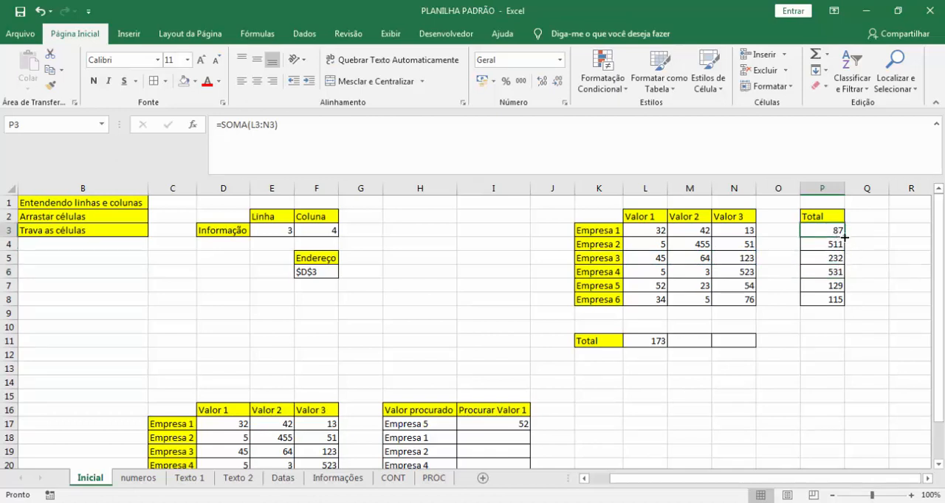
{"action": "left_click_drag", "start_coordinate": [843, 237], "coordinate": [838, 301]}
{"action": "left_click", "coordinate": [873, 245]}
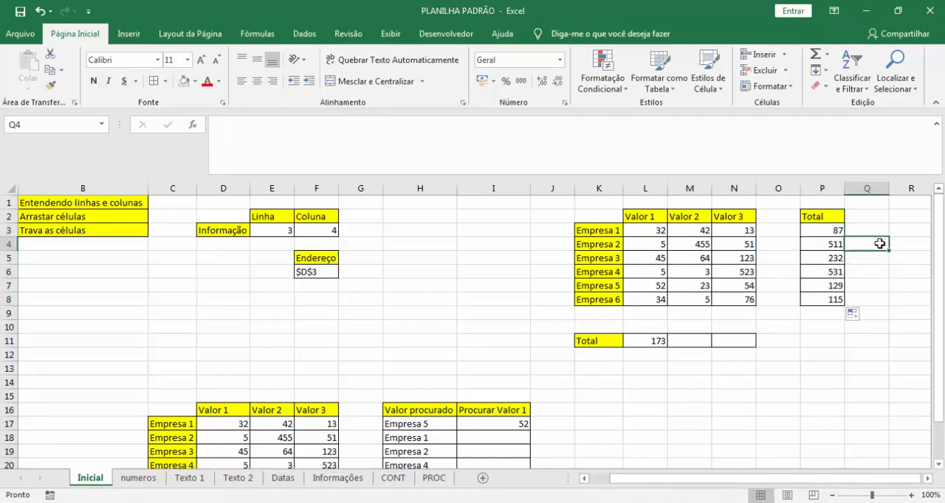
Review the range of L11's SOMA formula and fill it across the Total row to N11.
{"action": "left_click", "coordinate": [643, 343]}
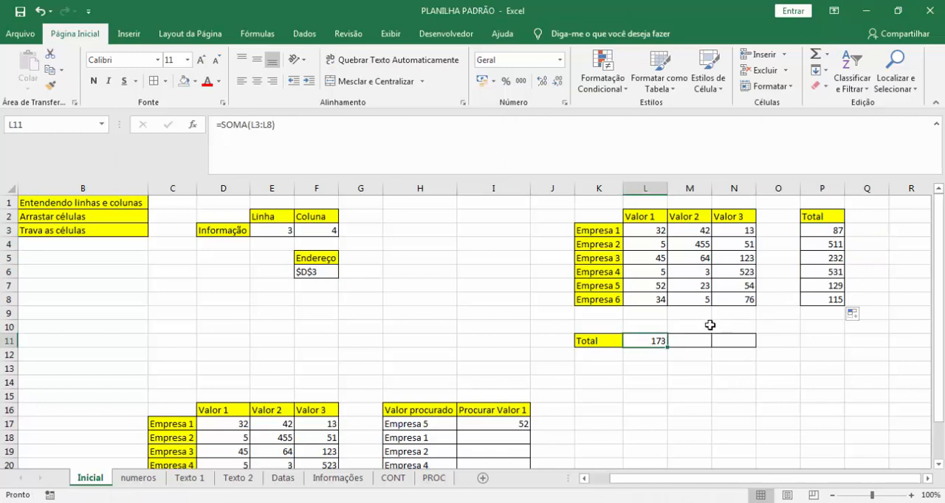
{"action": "key", "text": "F2"}
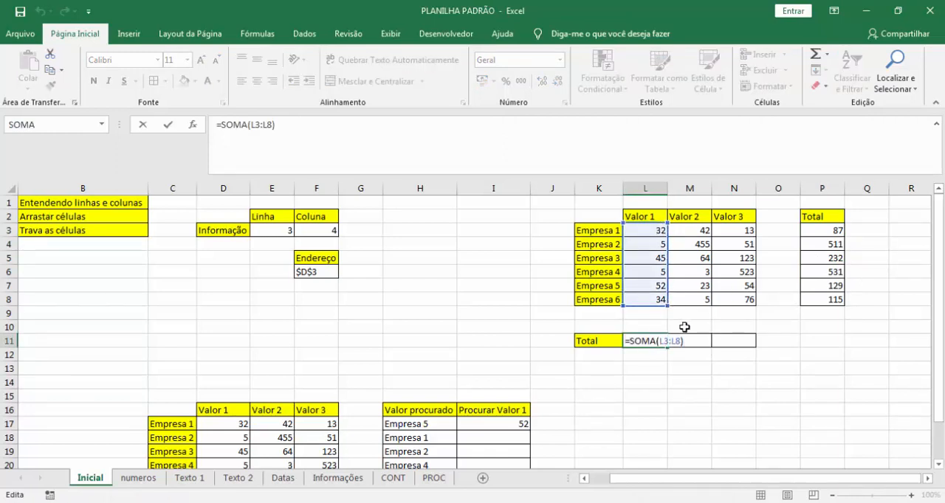
{"action": "key", "text": "ctrl+Return"}
{"action": "left_click_drag", "start_coordinate": [667, 347], "coordinate": [753, 344]}
Check the column ranges used by the SOMA formulas across the Total row, from L11 to N11.
{"action": "key", "text": "F2"}
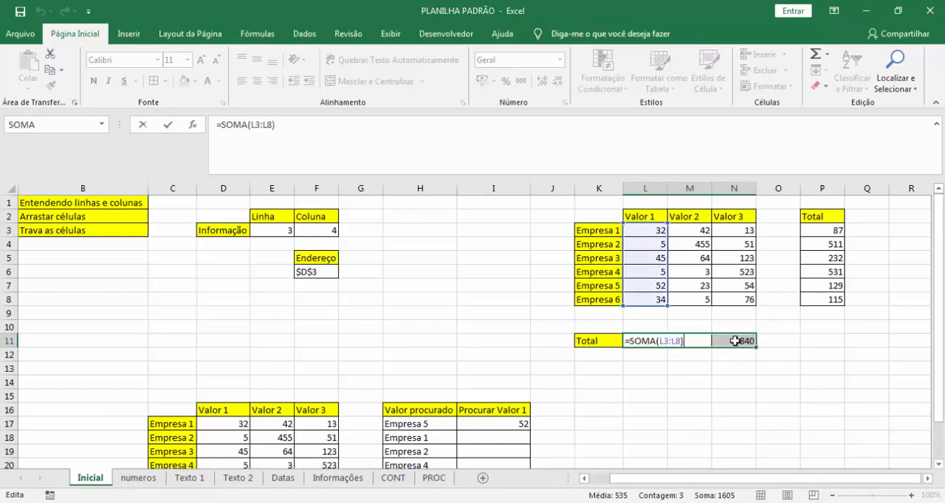
{"action": "left_click", "coordinate": [737, 343]}
{"action": "key", "text": "F2"}
{"action": "left_click", "coordinate": [675, 340]}
{"action": "key", "text": "F2"}
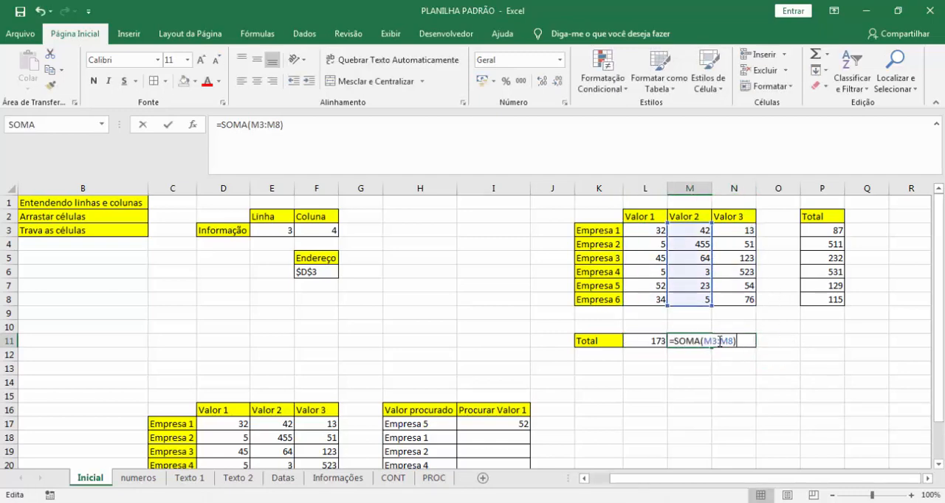
{"action": "key", "text": "Escape"}
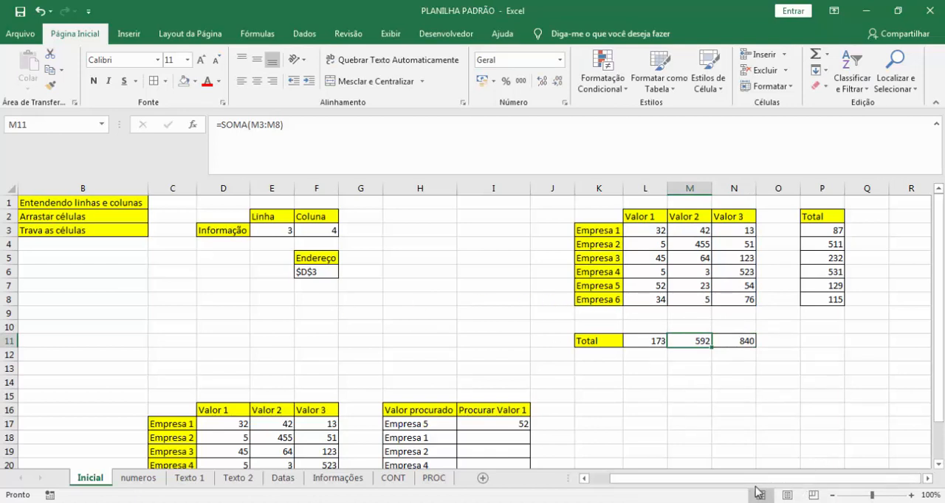
Review the Arrastar células note in row 2 and the Valor 1 to Valor 3 figures in L3:N8.
{"action": "left_click_drag", "start_coordinate": [734, 481], "coordinate": [671, 469]}
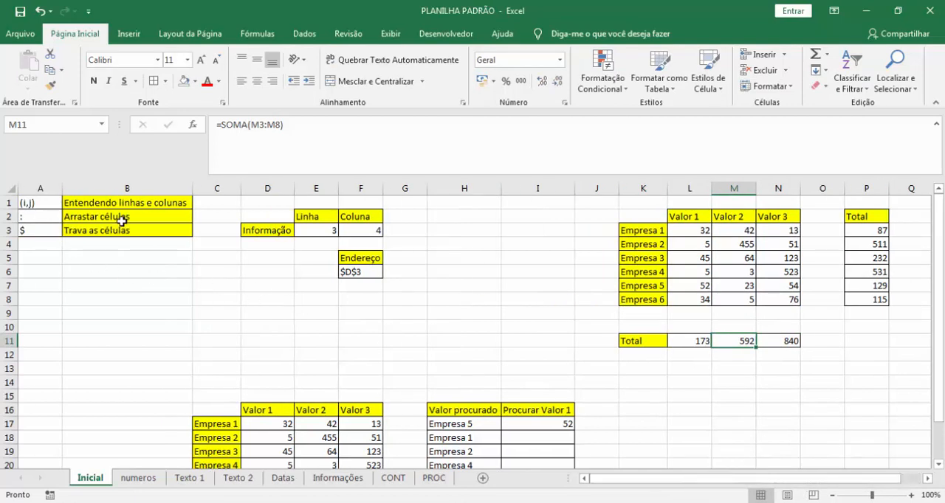
{"action": "left_click_drag", "start_coordinate": [122, 217], "coordinate": [42, 208]}
{"action": "left_click", "coordinate": [443, 313]}
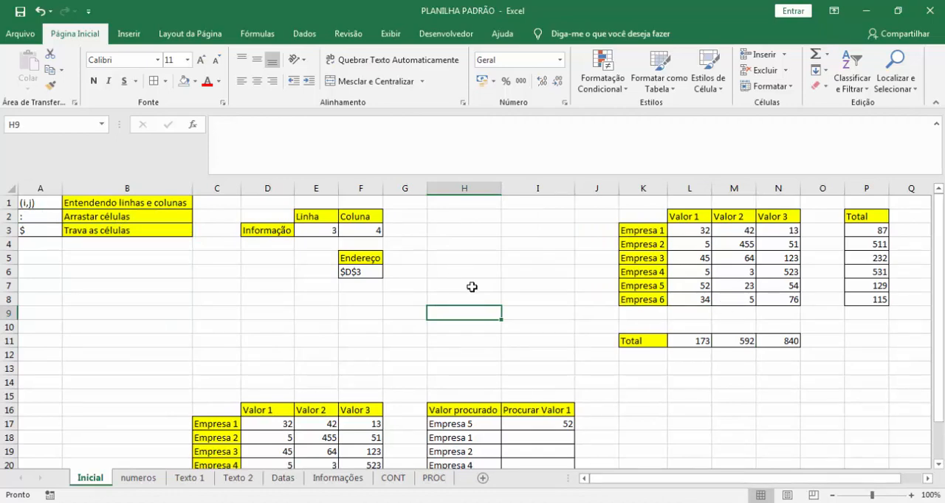
{"action": "left_click_drag", "start_coordinate": [694, 230], "coordinate": [794, 313]}
{"action": "left_click", "coordinate": [792, 264]}
Examine the Procurar Valor 1 lookup in I17 and the $ note about locking cells in A3.
{"action": "scroll", "coordinate": [498, 373], "scroll_direction": "down", "scroll_amount": 3}
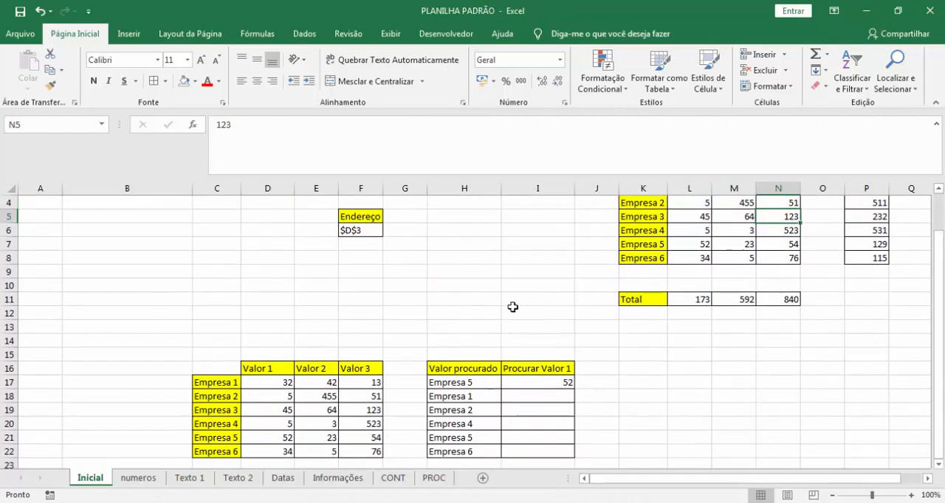
{"action": "scroll", "coordinate": [498, 374], "scroll_direction": "up", "scroll_amount": 2}
{"action": "scroll", "coordinate": [516, 355], "scroll_direction": "up", "scroll_amount": 1}
{"action": "scroll", "coordinate": [547, 310], "scroll_direction": "down", "scroll_amount": 3}
{"action": "left_click", "coordinate": [539, 301]}
{"action": "scroll", "coordinate": [189, 294], "scroll_direction": "up", "scroll_amount": 3}
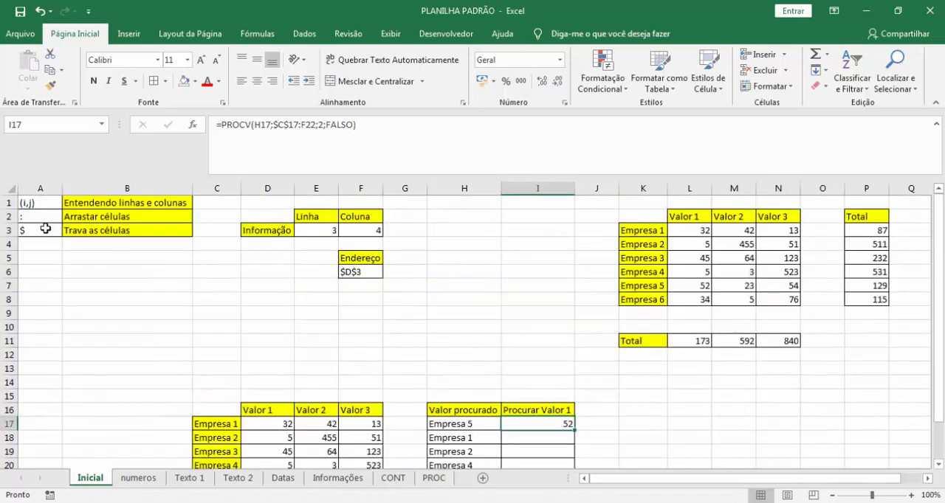
{"action": "left_click", "coordinate": [43, 230]}
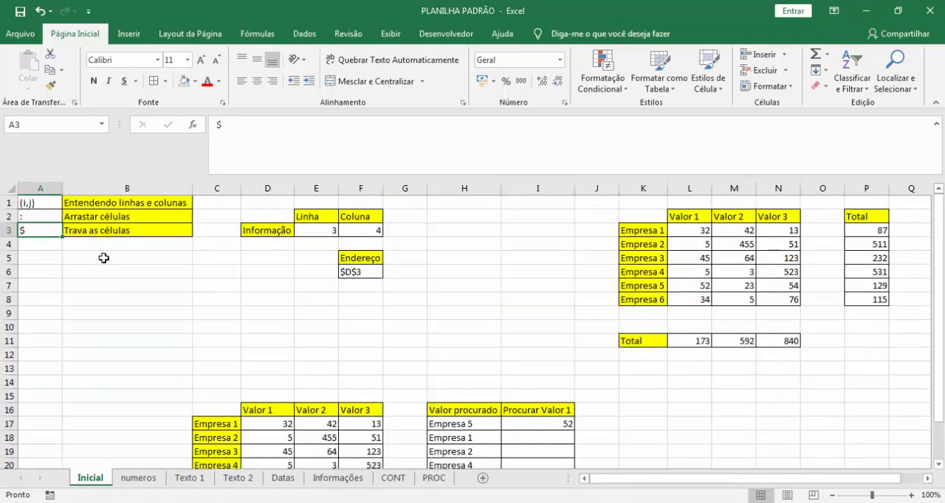
Check the valor_procurado argument of I17's PROCV formula against the lookup value in H17.
{"action": "scroll", "coordinate": [561, 295], "scroll_direction": "down", "scroll_amount": 2}
{"action": "left_click", "coordinate": [544, 341]}
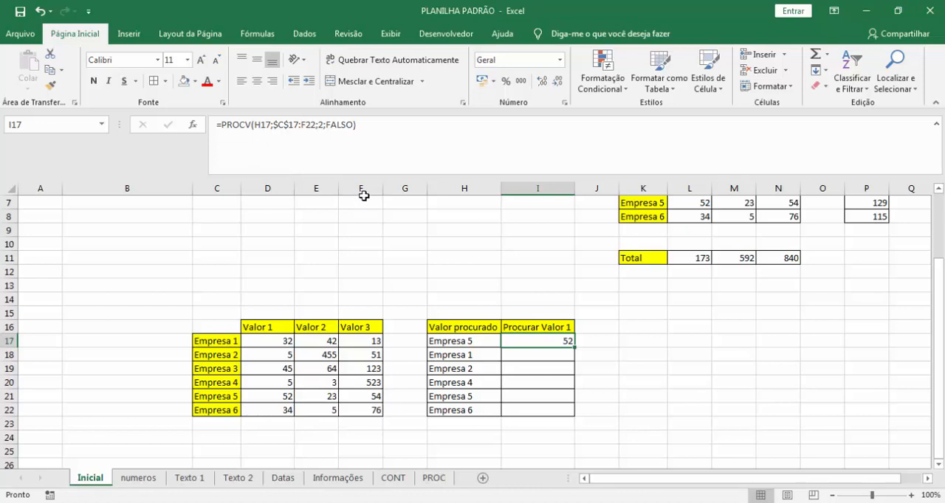
{"action": "key", "text": "F2"}
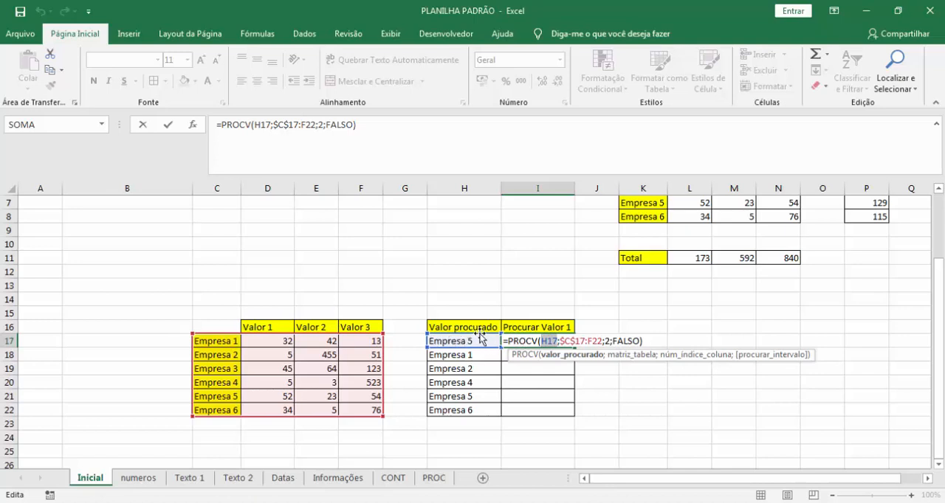
{"action": "key", "text": "ctrl+Return"}
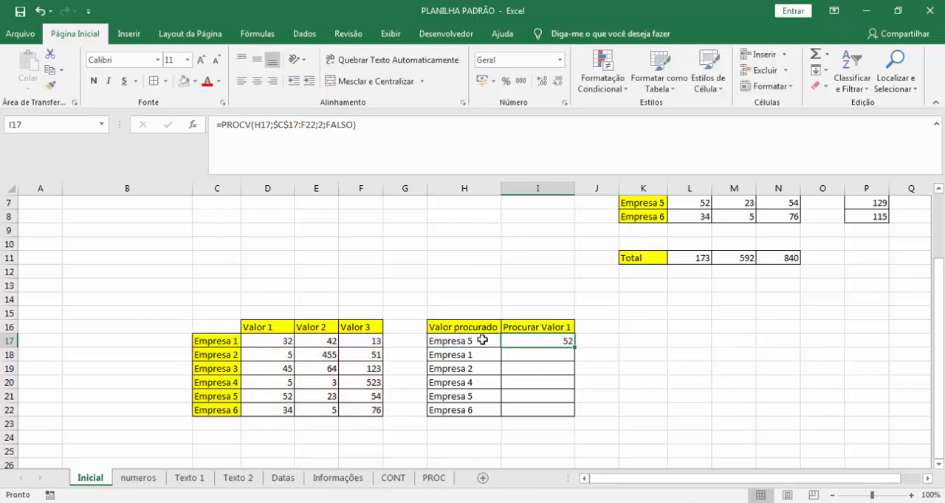
{"action": "left_click", "coordinate": [482, 339]}
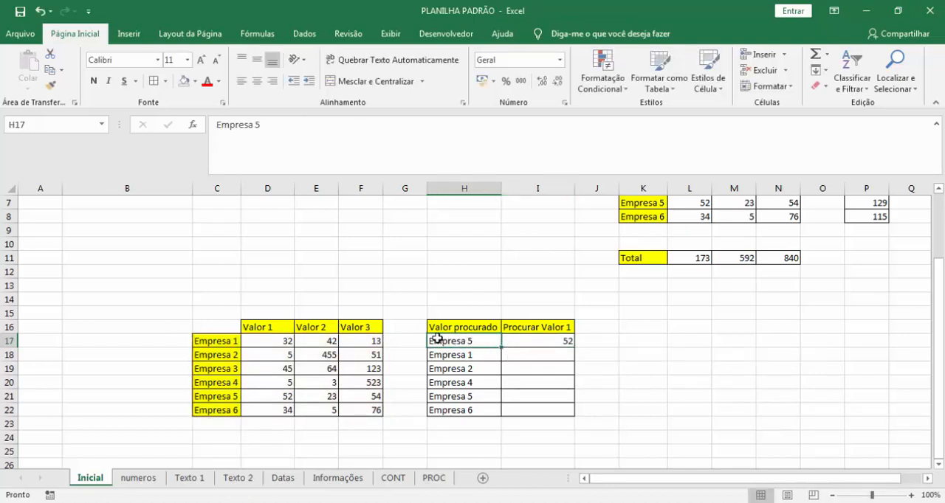
Check the matriz_tabela argument of I17's PROCV formula against the Empresa table in C17:F22.
{"action": "left_click", "coordinate": [540, 347]}
{"action": "key", "text": "F2"}
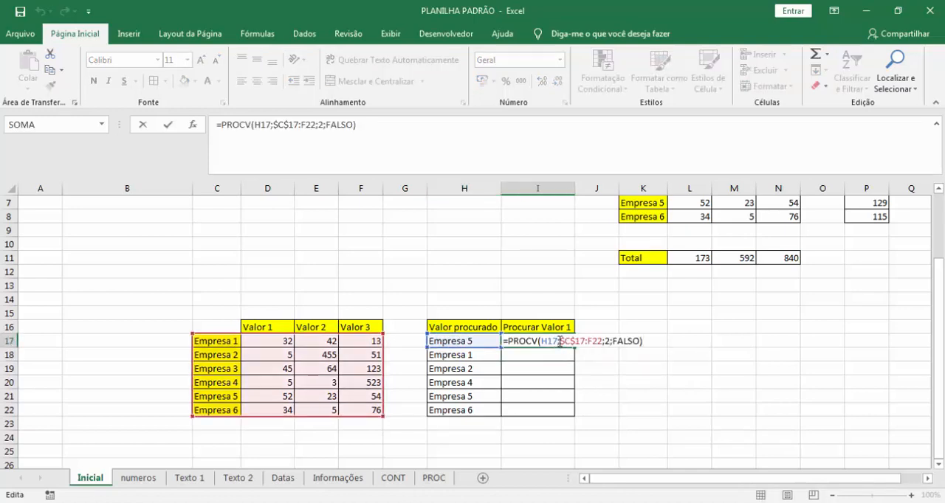
{"action": "left_click", "coordinate": [559, 341]}
{"action": "key", "text": "Right"}
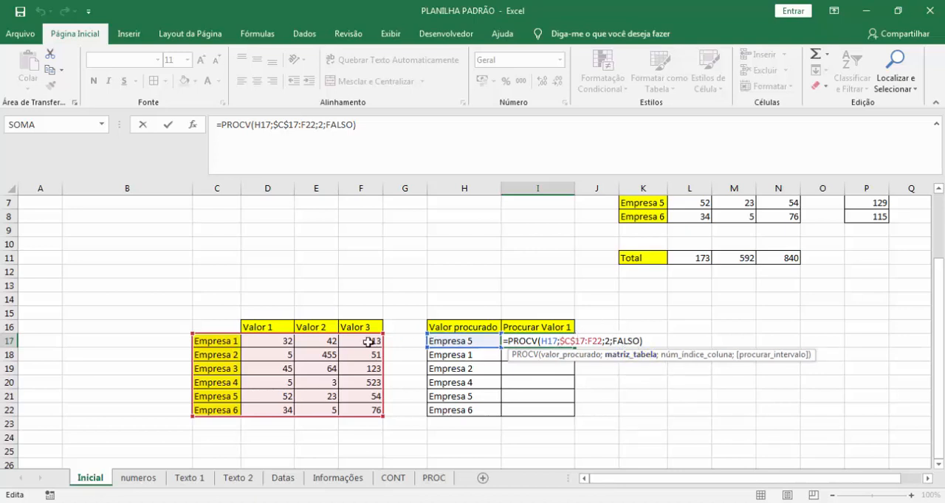
{"action": "key", "text": "ctrl+Return"}
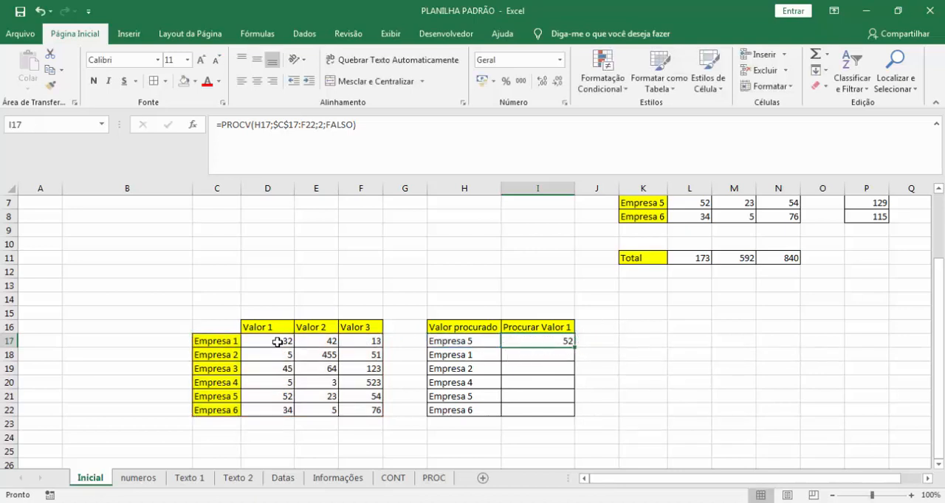
Compare the Empresa table in C17:F22 with the table range used in I17's PROCV formula.
{"action": "left_click", "coordinate": [220, 339]}
{"action": "left_click_drag", "start_coordinate": [227, 340], "coordinate": [378, 411]}
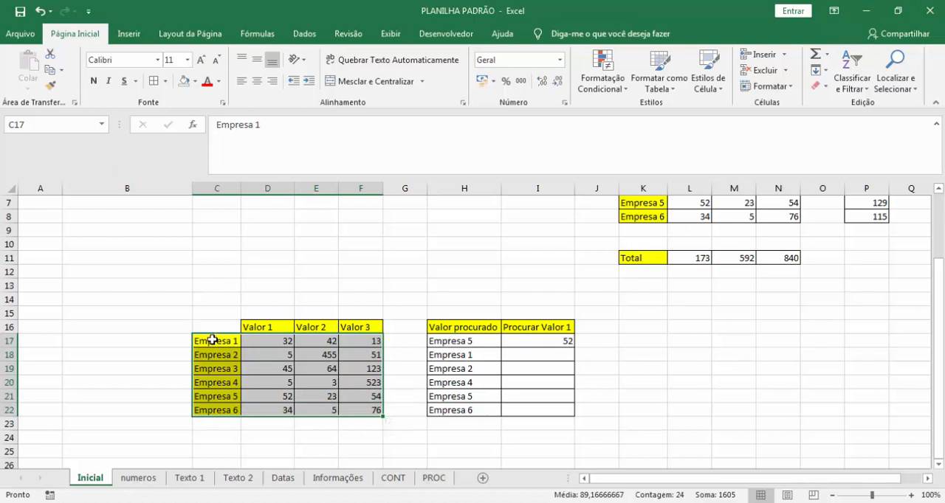
{"action": "left_click_drag", "start_coordinate": [212, 339], "coordinate": [368, 416]}
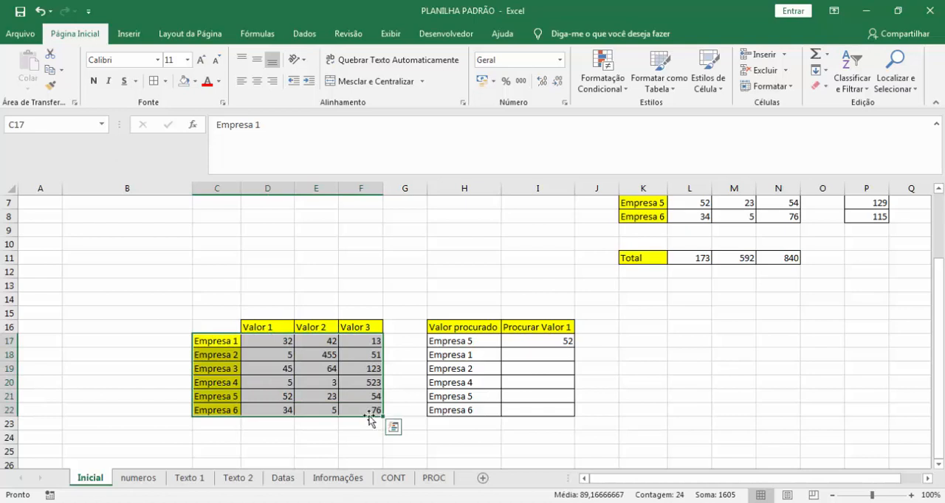
{"action": "double_click", "coordinate": [557, 341]}
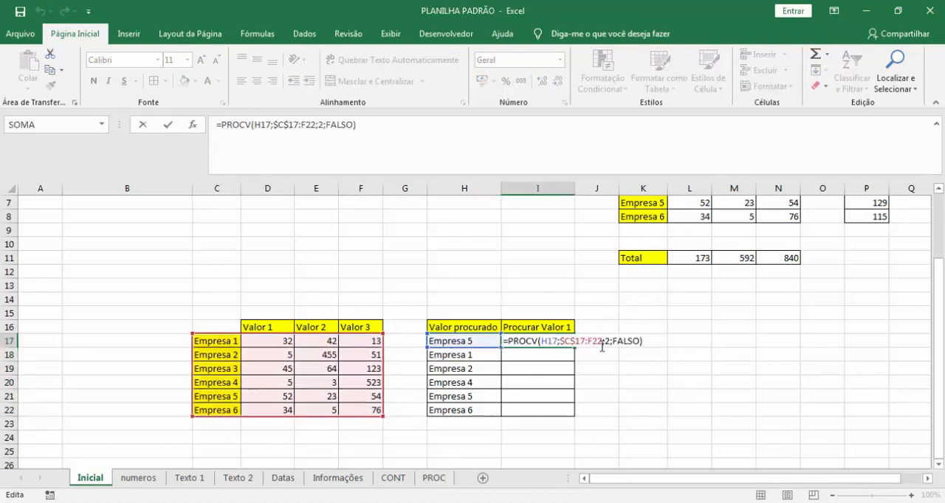
{"action": "key", "text": "Escape"}
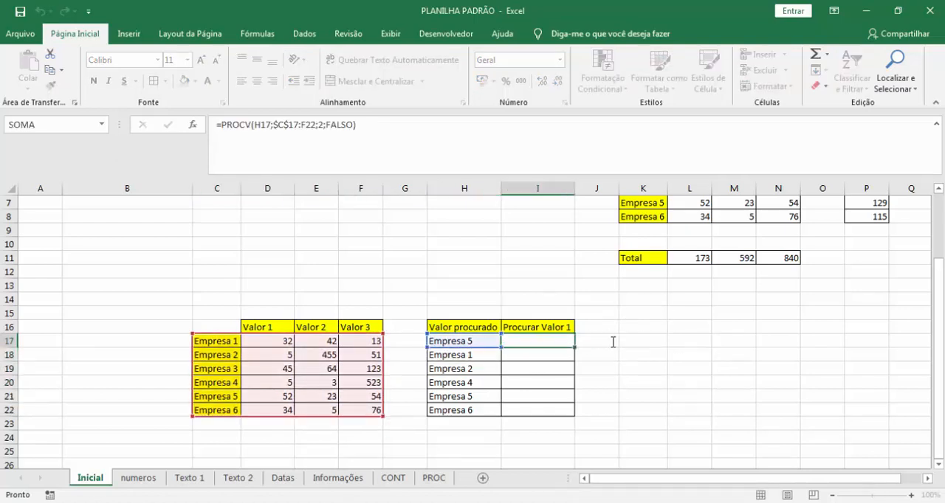
Check the núm_índice_coluna argument of I17's PROCV formula.
{"action": "double_click", "coordinate": [569, 340]}
{"action": "left_click", "coordinate": [609, 341]}
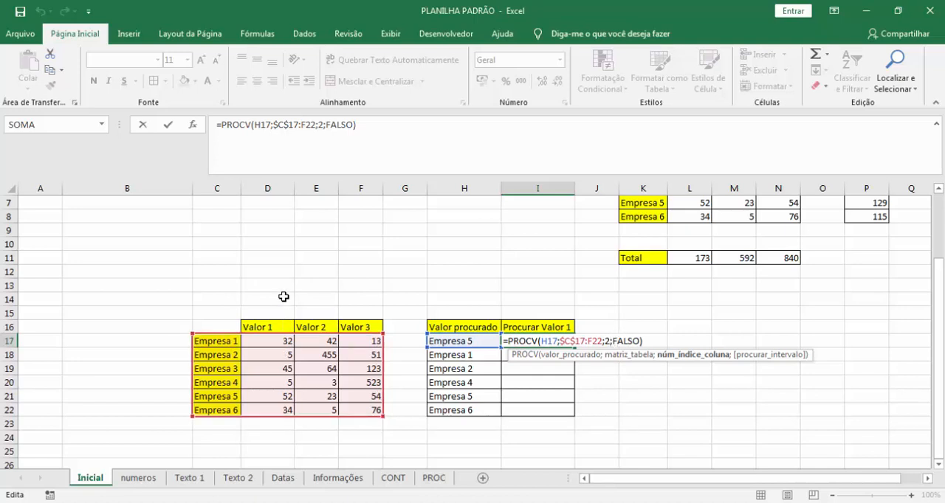
{"action": "key", "text": "ctrl+Return"}
Number the Empresa table's columns by entering 1, 2, 3 and 4 in C14:F14.
{"action": "left_click", "coordinate": [222, 295]}
{"action": "type", "text": "1"}
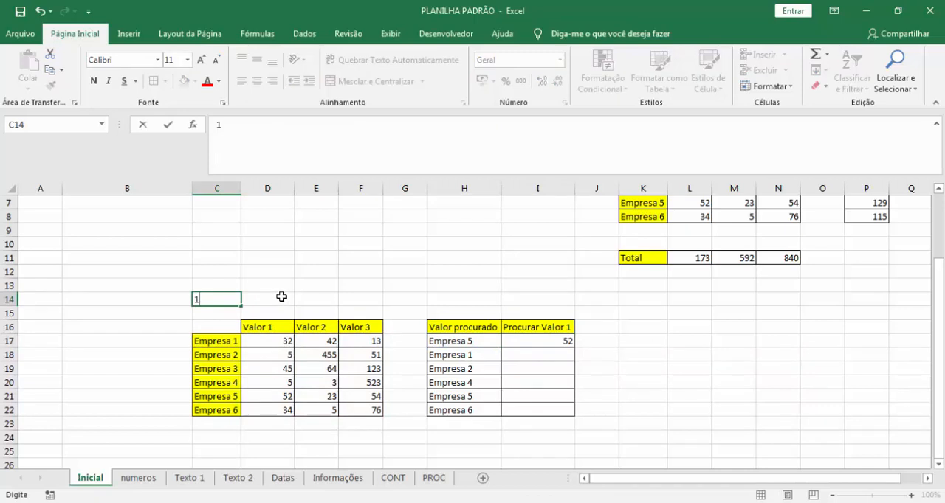
{"action": "key", "text": "Tab"}
{"action": "type", "text": "2"}
{"action": "key", "text": "Tab"}
{"action": "type", "text": "3"}
{"action": "key", "text": "Tab"}
{"action": "type", "text": "4"}
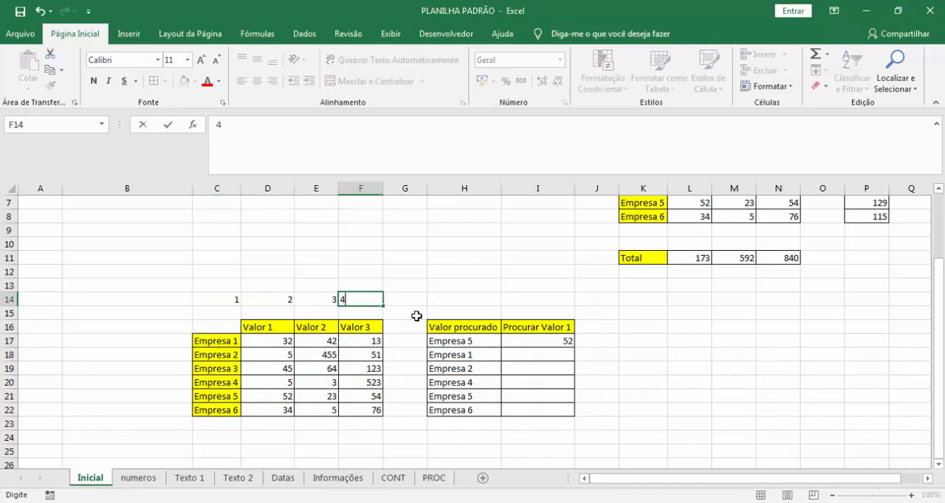
{"action": "left_click", "coordinate": [431, 273]}
Recheck I17's PROCV formula against the Valor 1 column and fill it down to I22.
{"action": "left_click", "coordinate": [534, 343]}
{"action": "key", "text": "F2"}
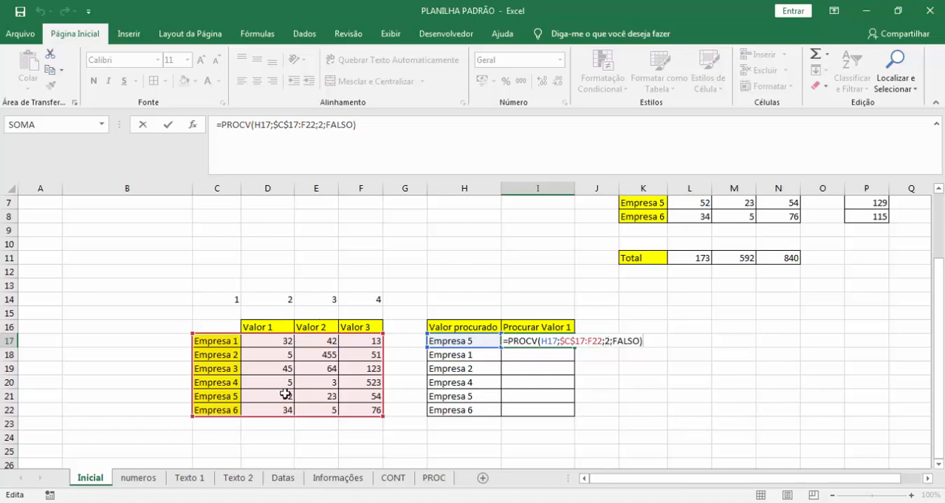
{"action": "key", "text": "ctrl+Return"}
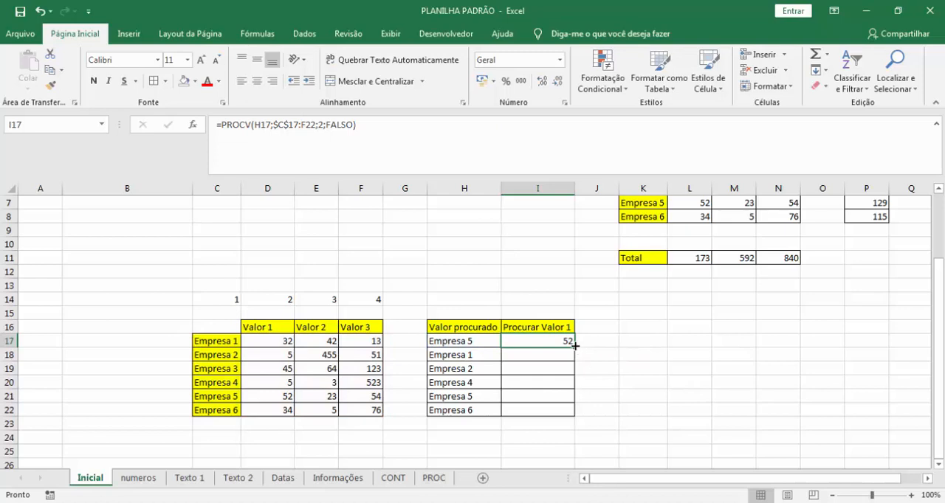
{"action": "left_click_drag", "start_coordinate": [575, 346], "coordinate": [580, 417]}
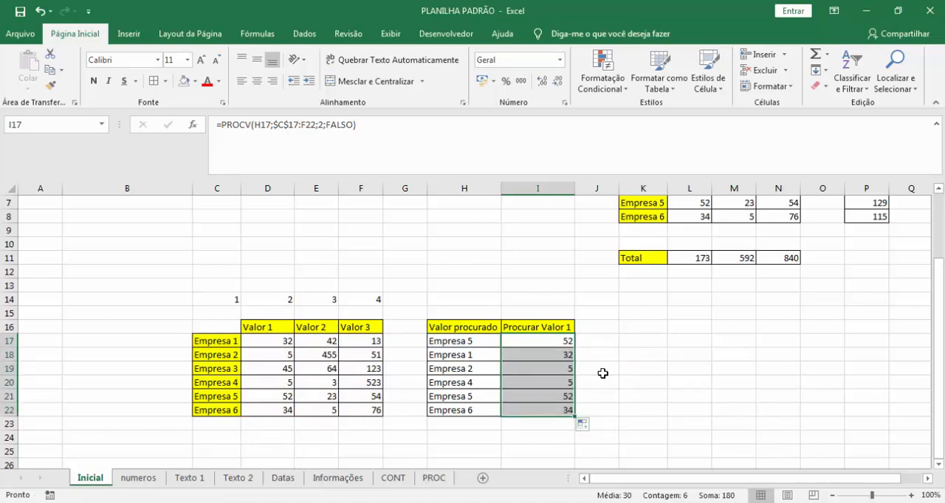
Compare the Empresa 1 lookup in I18 with its Valor 1 entry in C17:D17 and inspect the copied PROCV formulas.
{"action": "left_click", "coordinate": [568, 357]}
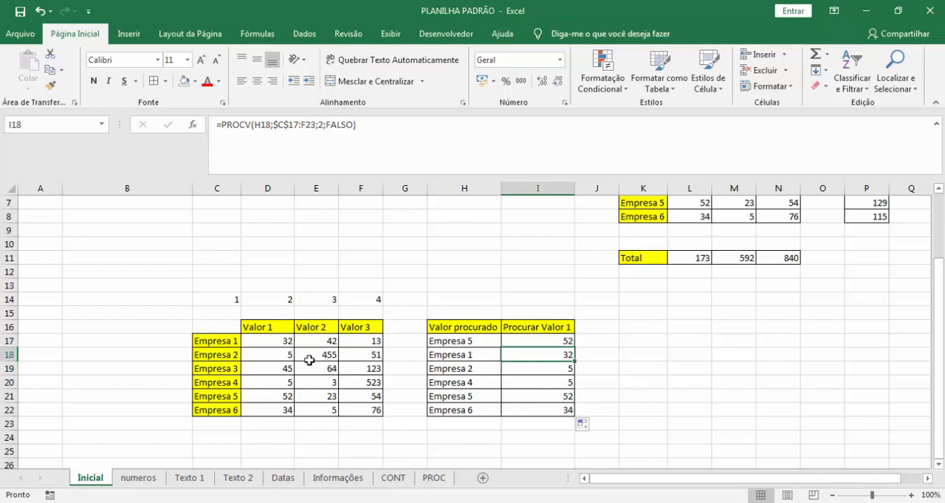
{"action": "left_click", "coordinate": [463, 356]}
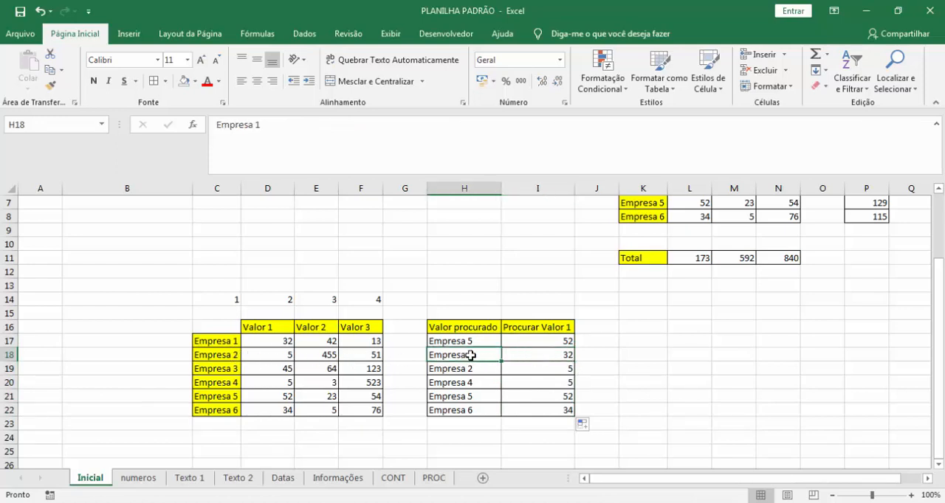
{"action": "left_click", "coordinate": [217, 340]}
{"action": "left_click_drag", "start_coordinate": [216, 341], "coordinate": [285, 340]}
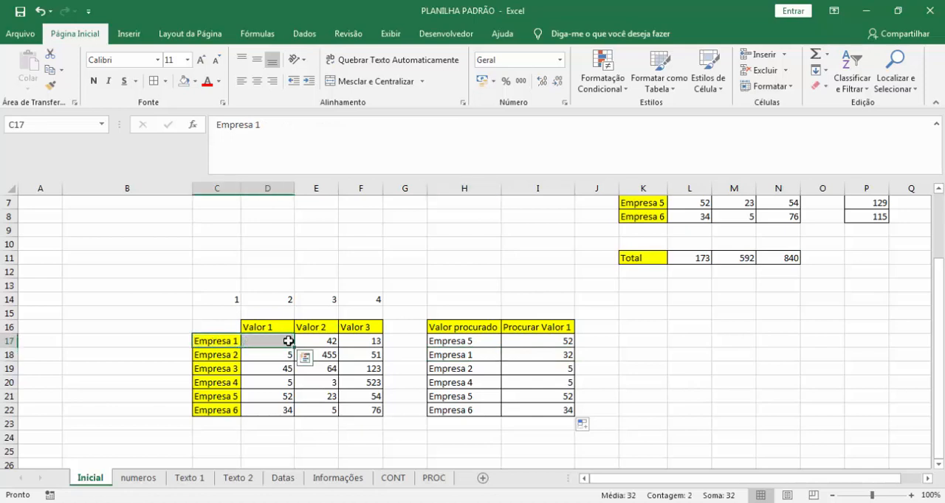
{"action": "left_click", "coordinate": [561, 354]}
{"action": "double_click", "coordinate": [560, 354]}
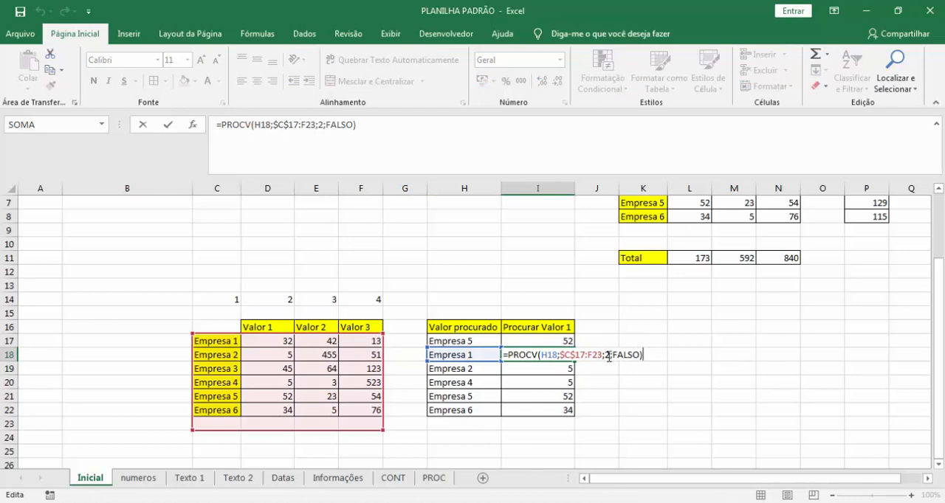
{"action": "key", "text": "ctrl+Return"}
{"action": "left_click", "coordinate": [544, 369]}
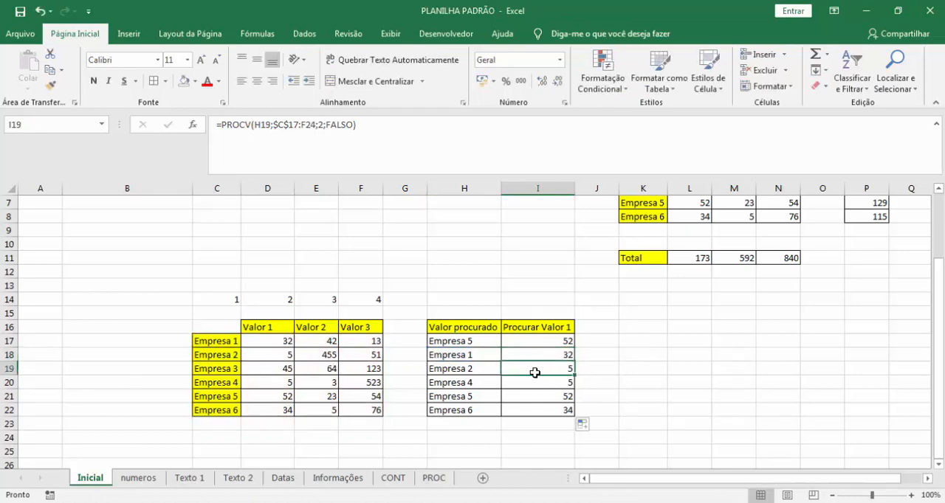
Change the column index in I17's PROCV formula to 3 and fill the formula down to I22.
{"action": "left_click", "coordinate": [555, 341]}
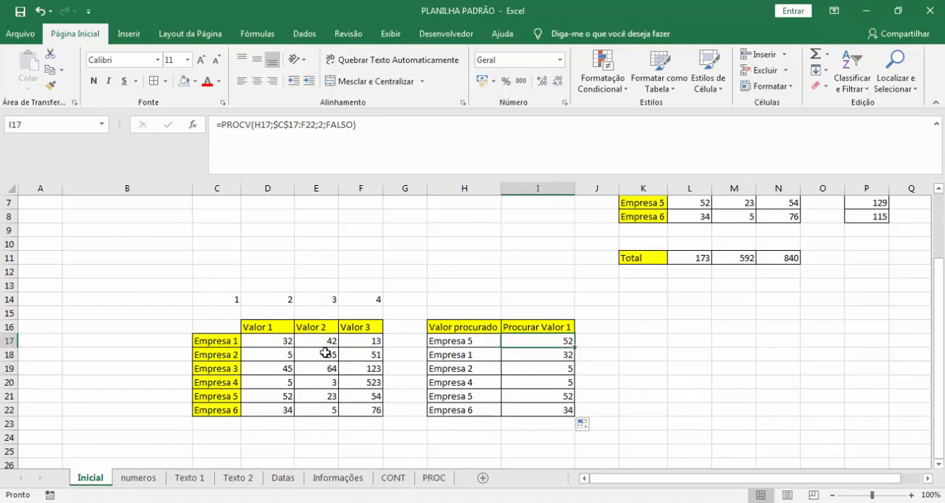
{"action": "key", "text": "F2"}
{"action": "left_click_drag", "start_coordinate": [610, 340], "coordinate": [604, 341]}
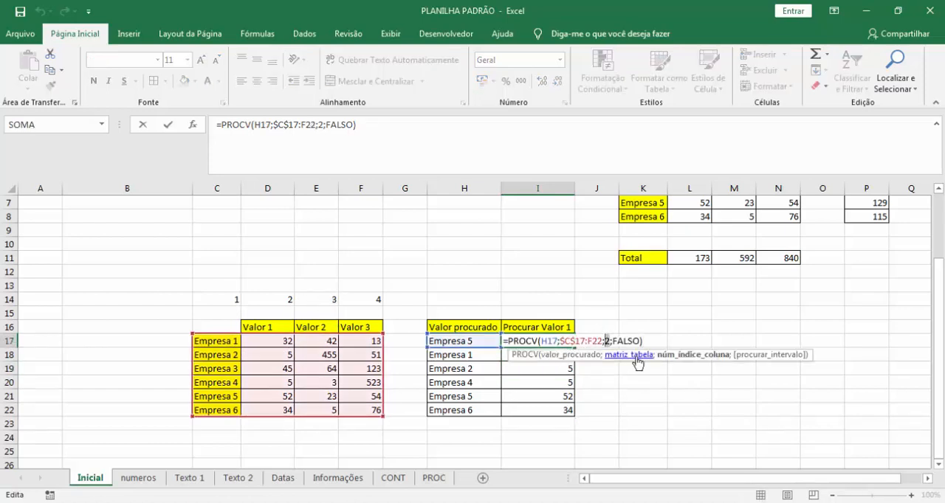
{"action": "type", "text": "3"}
{"action": "key", "text": "Return"}
{"action": "left_click", "coordinate": [572, 344]}
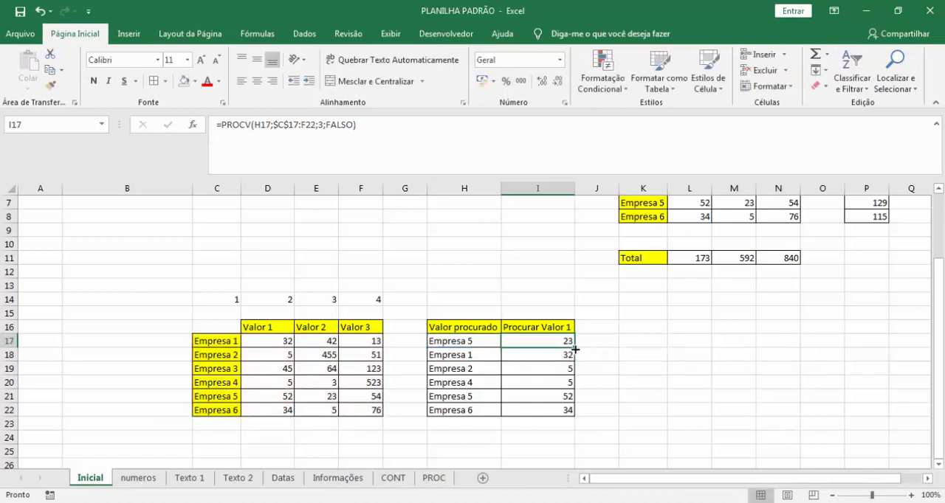
{"action": "left_click_drag", "start_coordinate": [575, 350], "coordinate": [579, 416]}
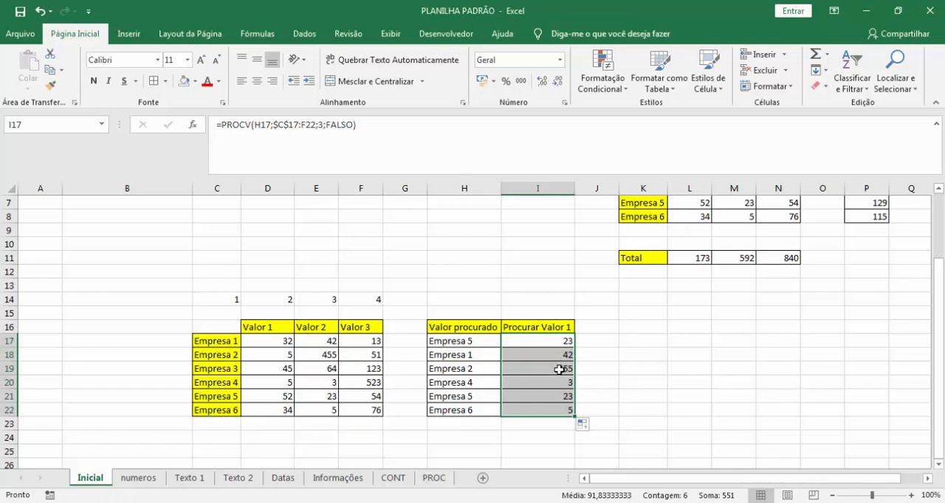
Compare the Empresa 2 lookup in H19:I19 with its Valor 2 entry in row 18 and inspect I19's formula.
{"action": "left_click_drag", "start_coordinate": [443, 369], "coordinate": [520, 369]}
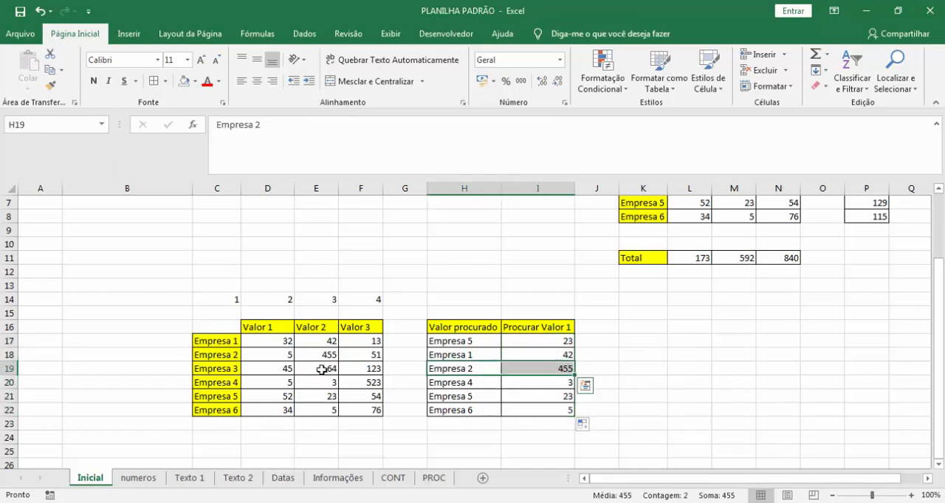
{"action": "left_click_drag", "start_coordinate": [216, 360], "coordinate": [328, 355]}
{"action": "left_click", "coordinate": [567, 369]}
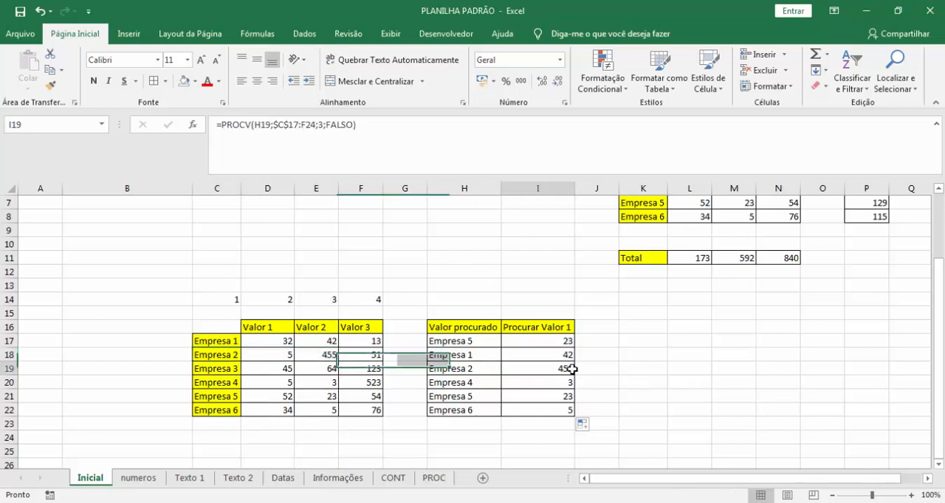
{"action": "key", "text": "F2"}
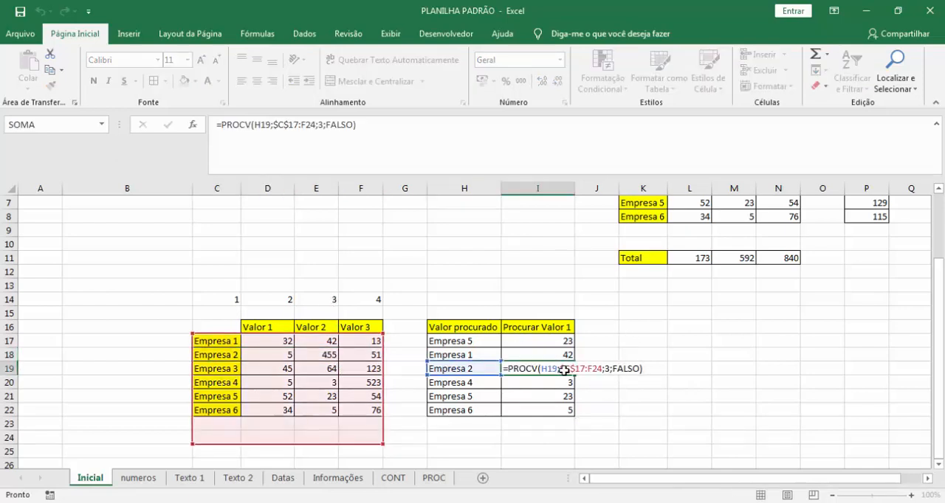
{"action": "key", "text": "ctrl+Return"}
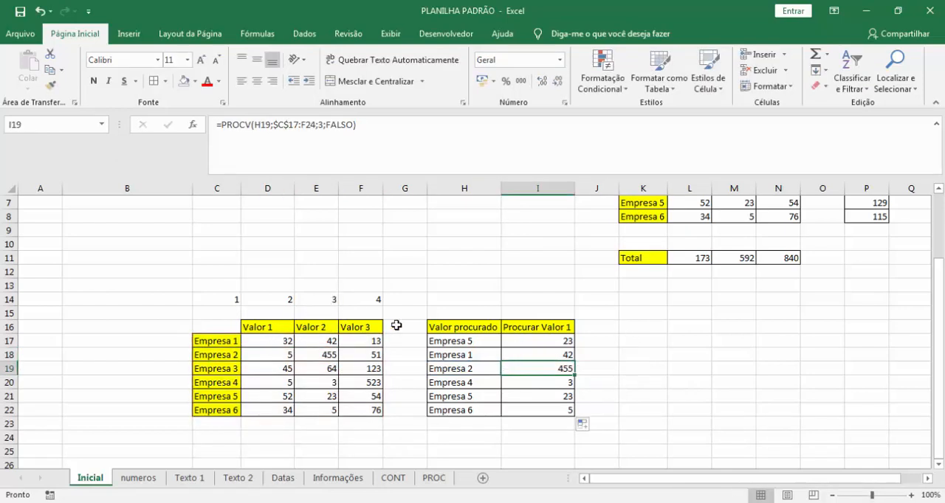
Check the FALSO setting of the procurar_intervalo argument in I19's PROCV formula.
{"action": "key", "text": "F2"}
{"action": "left_click_drag", "start_coordinate": [636, 368], "coordinate": [611, 368]}
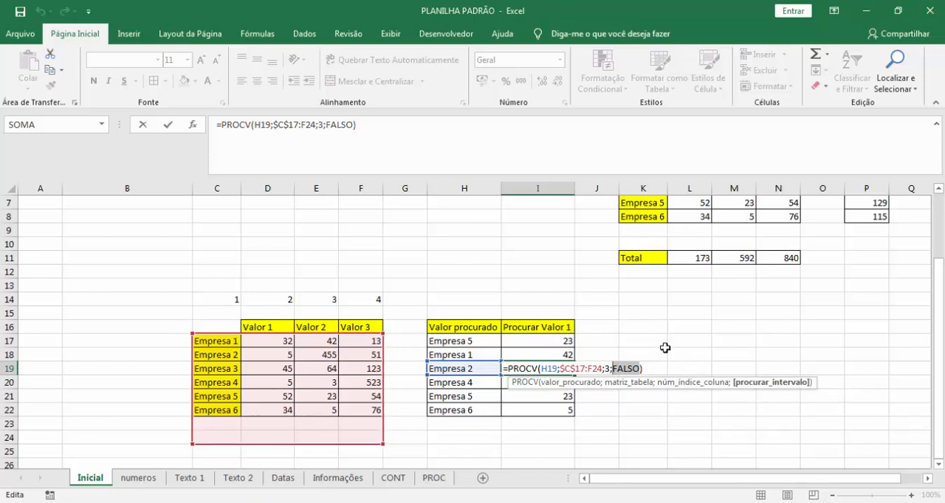
{"action": "key", "text": "Escape"}
Examine how the matriz_tabela range changes from row to row in the PROCV formulas in I17:I20.
{"action": "left_click", "coordinate": [563, 343]}
{"action": "key", "text": "F2"}
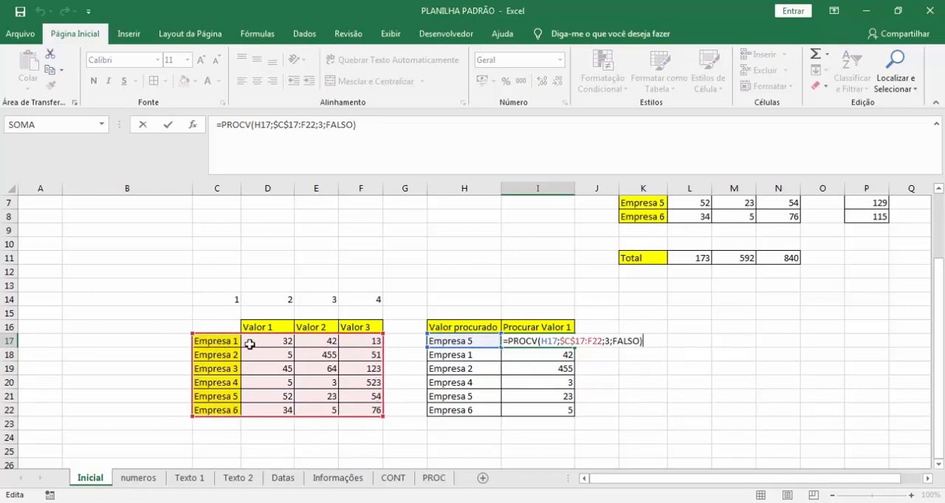
{"action": "key", "text": "ctrl+Return"}
{"action": "left_click", "coordinate": [541, 352]}
{"action": "key", "text": "F2"}
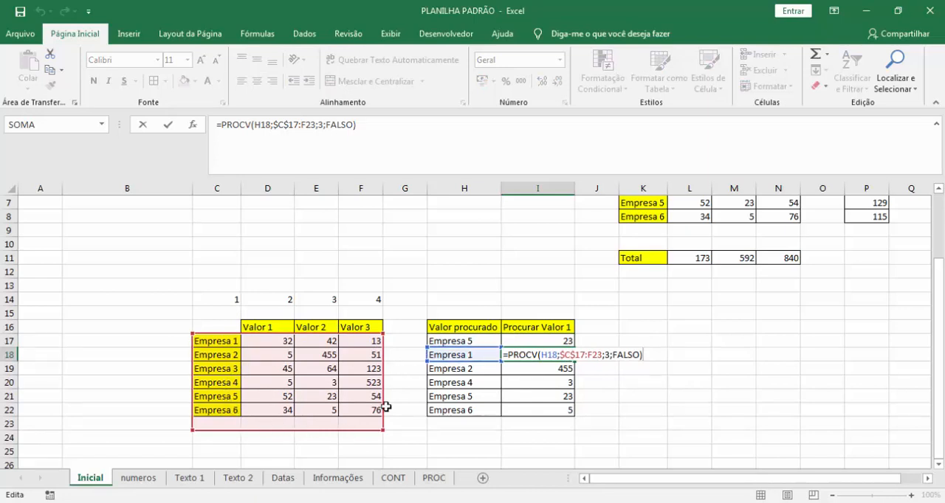
{"action": "key", "text": "ctrl+Return"}
{"action": "left_click", "coordinate": [544, 365]}
{"action": "key", "text": "F2"}
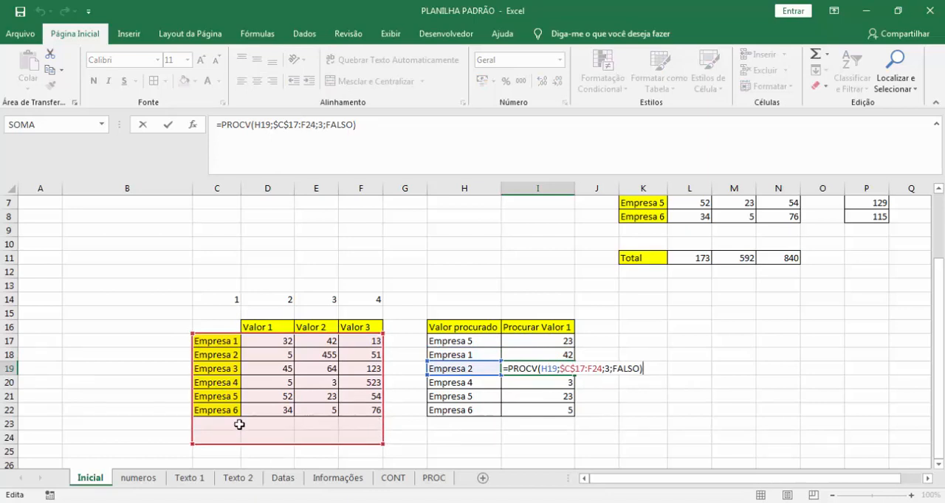
{"action": "key", "text": "Escape"}
{"action": "double_click", "coordinate": [530, 382]}
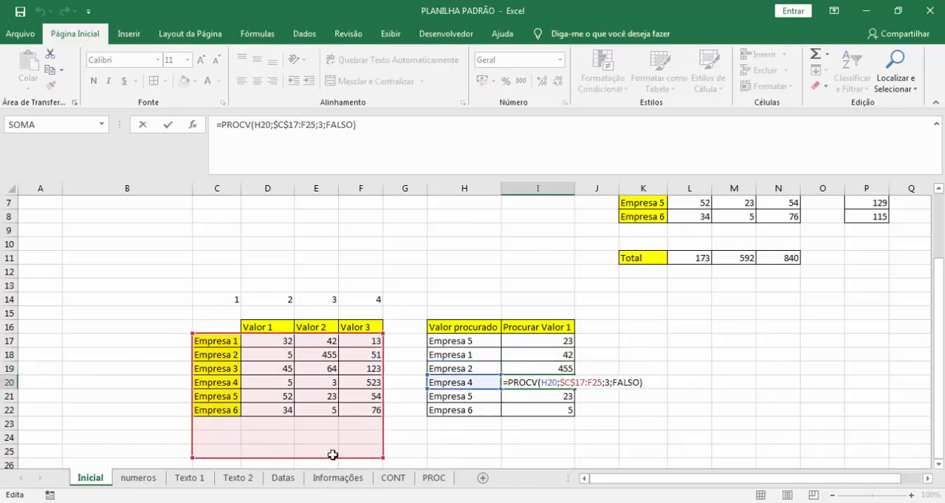
{"action": "key", "text": "Escape"}
Examine the $ locks on the $C$17 reference in I17's PROCV formula.
{"action": "left_click", "coordinate": [559, 339]}
{"action": "key", "text": "F2"}
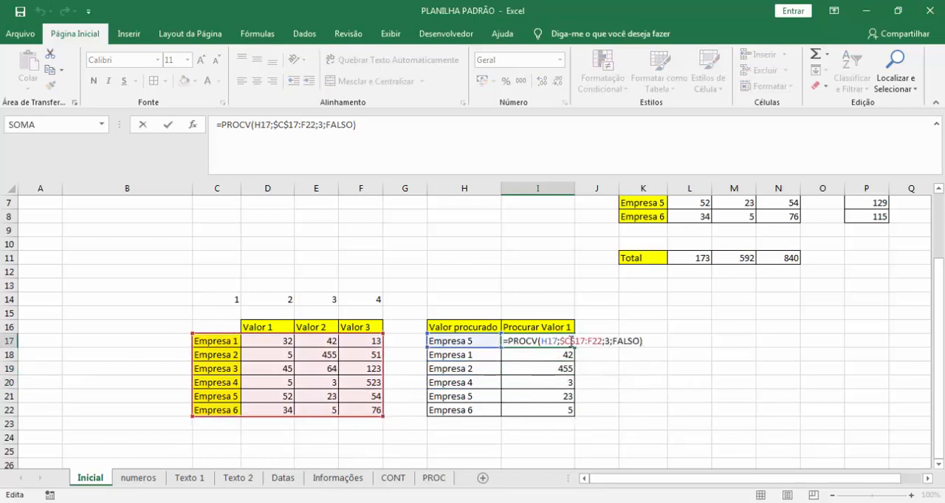
{"action": "left_click_drag", "start_coordinate": [583, 341], "coordinate": [585, 341]}
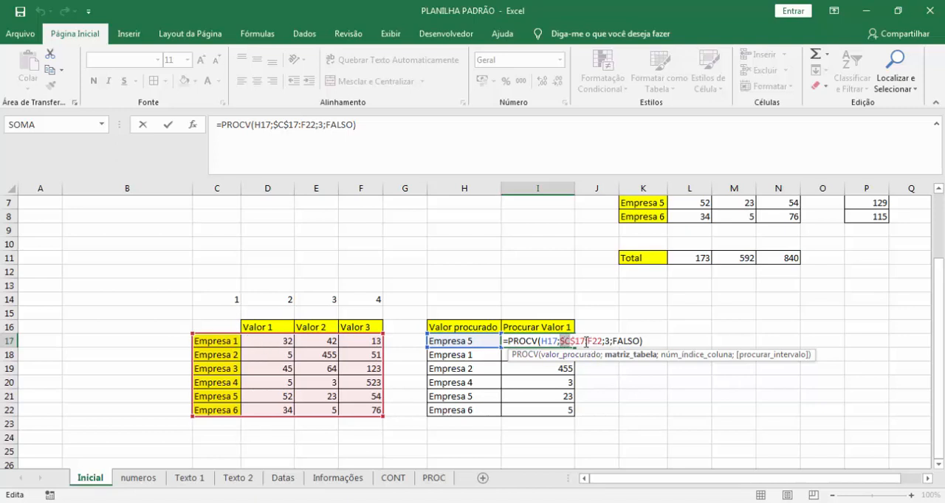
{"action": "key", "text": "Escape"}
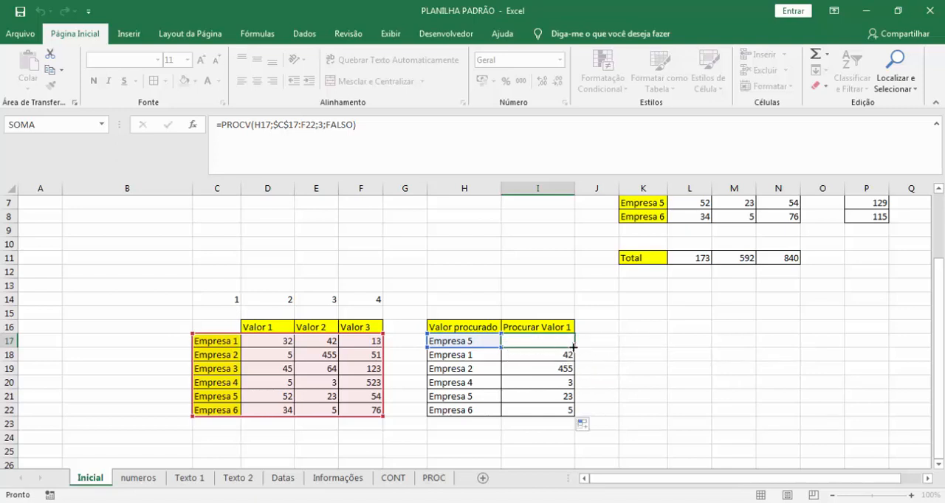
Remove both $ signs from the C17 reference in I17's PROCV formula and fill the formula down to I22.
{"action": "key", "text": "F2"}
{"action": "left_click", "coordinate": [564, 341]}
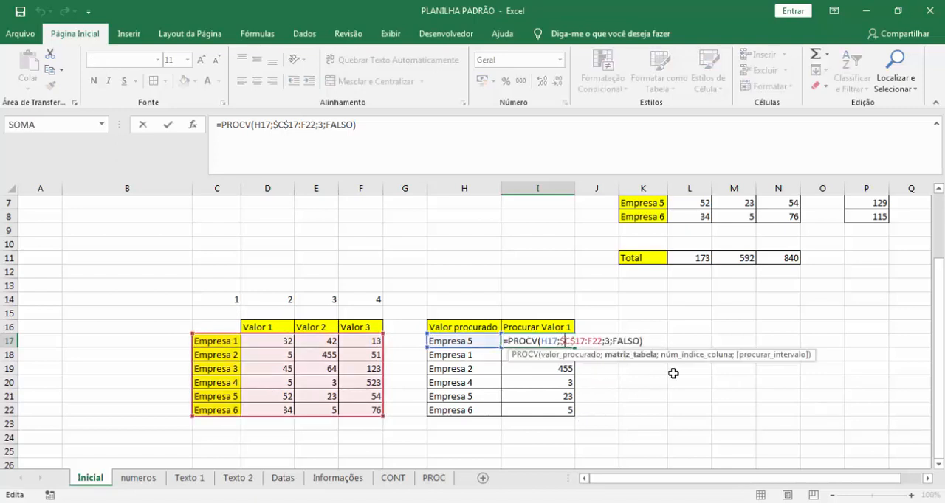
{"action": "key", "text": "BackSpace"}
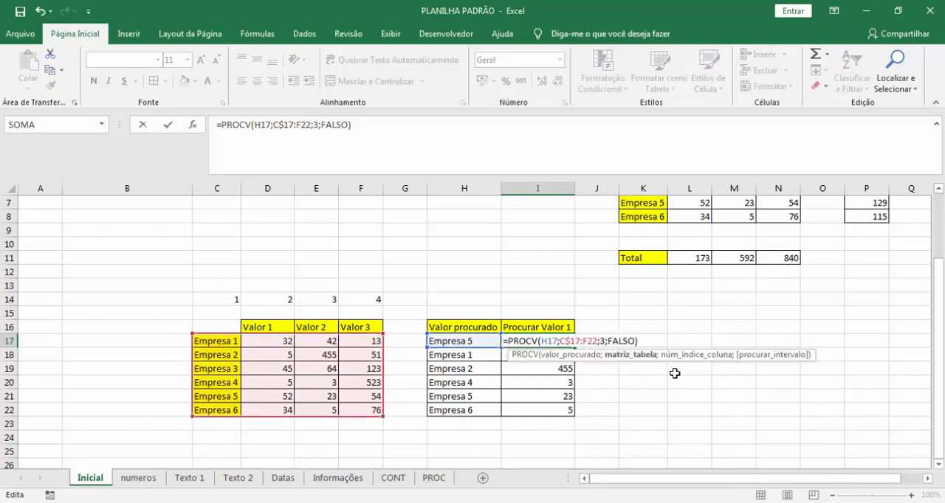
{"action": "key", "text": "Right"}
{"action": "key", "text": "Delete"}
{"action": "key", "text": "Return"}
{"action": "left_click", "coordinate": [559, 339]}
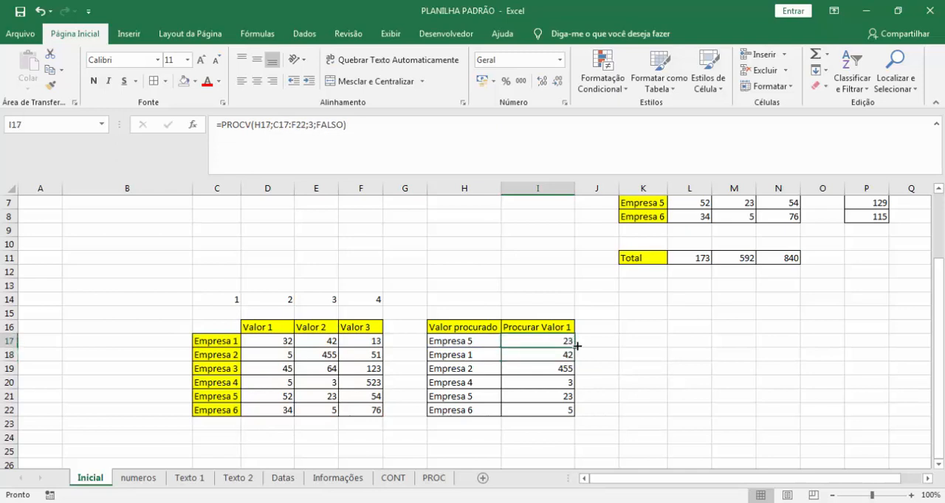
{"action": "left_click_drag", "start_coordinate": [576, 345], "coordinate": [579, 412]}
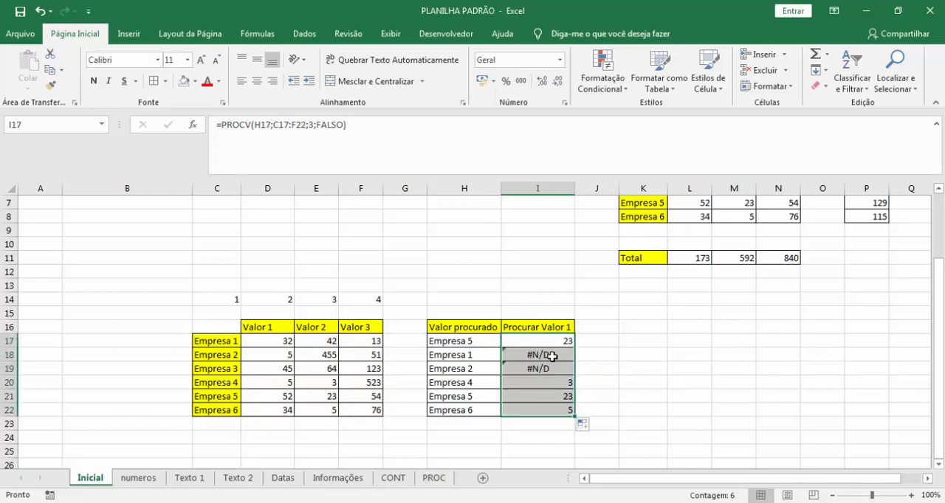
Examine how the matriz_tabela range shifts in the PROCV formulas in I18, I20 and I22.
{"action": "left_click", "coordinate": [552, 356]}
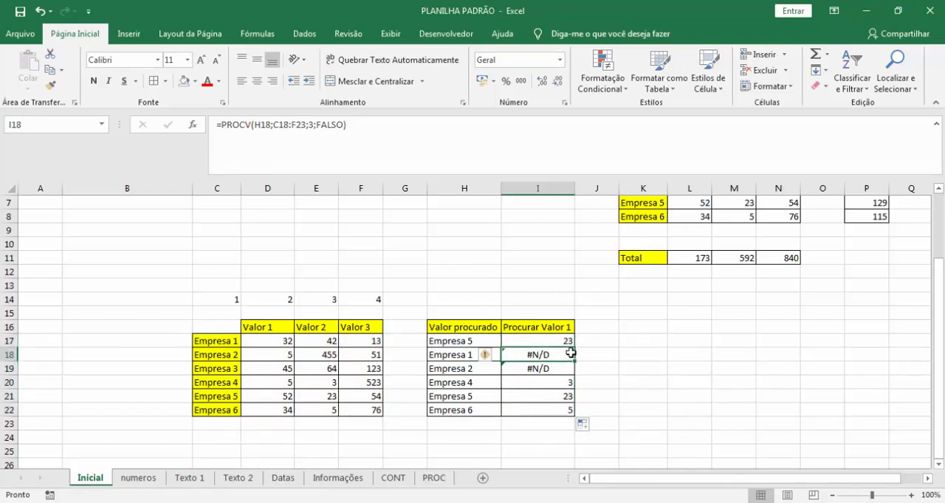
{"action": "double_click", "coordinate": [570, 353]}
{"action": "key", "text": "Escape"}
{"action": "double_click", "coordinate": [543, 382]}
{"action": "key", "text": "Escape"}
{"action": "double_click", "coordinate": [544, 383]}
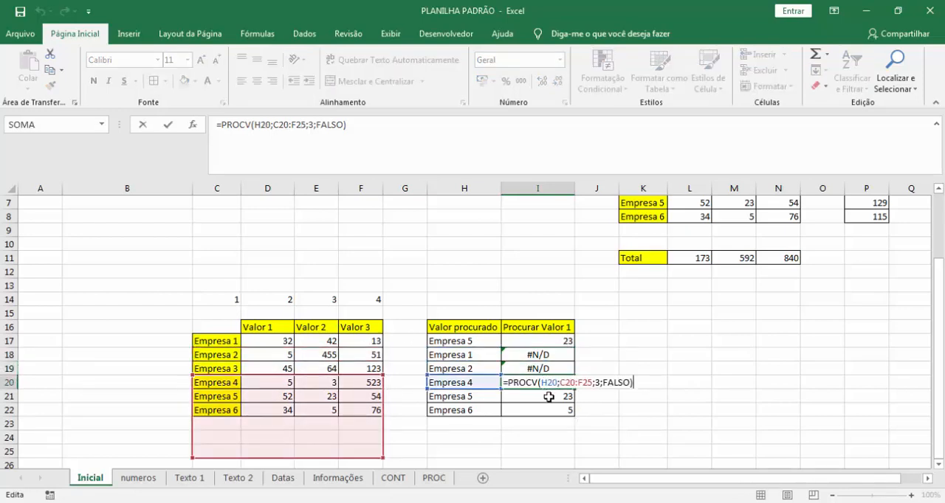
{"action": "key", "text": "Return"}
{"action": "key", "text": "Down"}
{"action": "key", "text": "F2"}
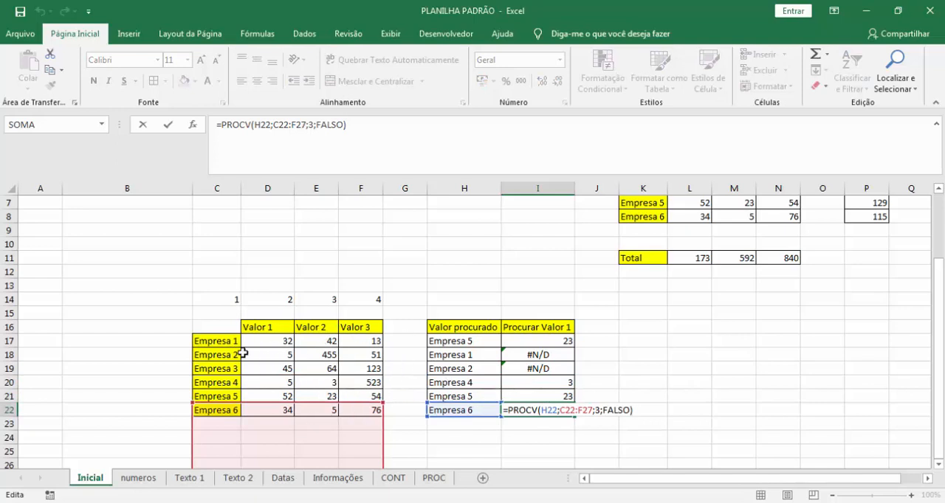
Compare the original PROCV table block C17:F22 with the shifted blocks starting at C18 and C19.
{"action": "left_click_drag", "start_coordinate": [212, 341], "coordinate": [361, 404]}
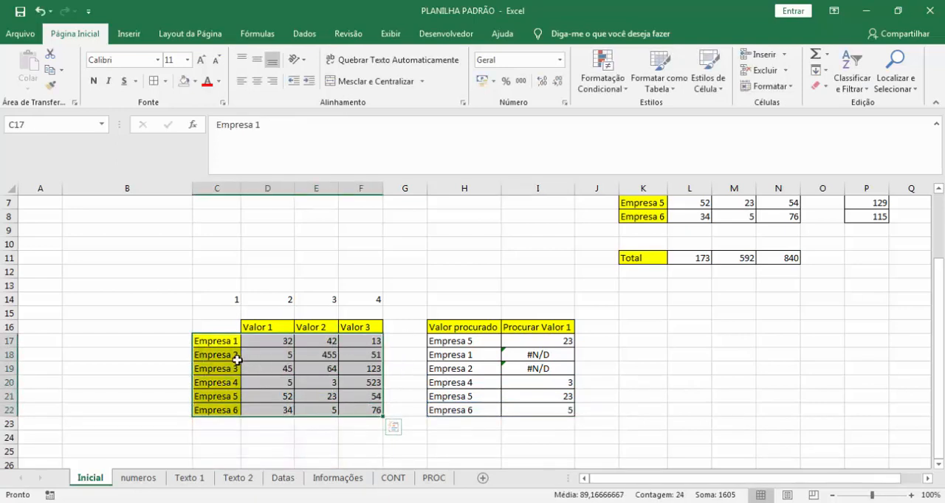
{"action": "left_click_drag", "start_coordinate": [236, 358], "coordinate": [379, 428]}
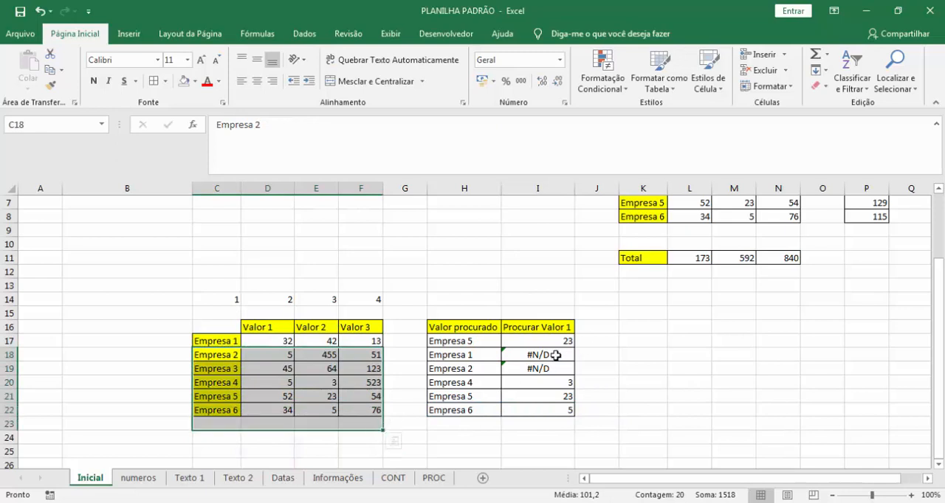
{"action": "left_click_drag", "start_coordinate": [219, 368], "coordinate": [352, 428]}
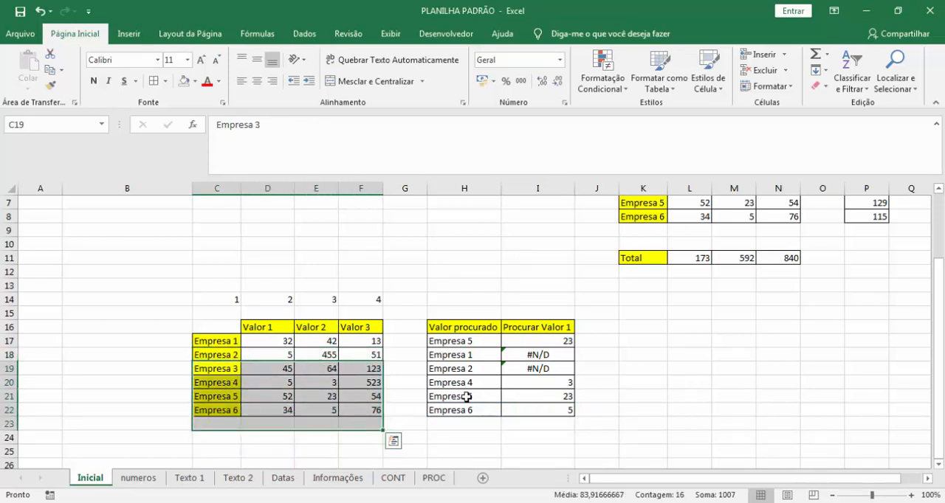
{"action": "left_click", "coordinate": [567, 368]}
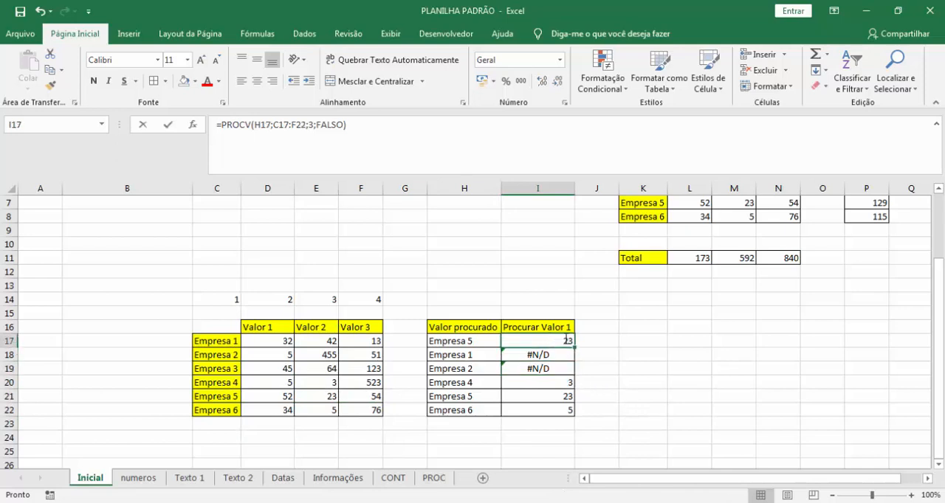
Lock only column C as $C17 in I17's PROCV formula and copy the formula across to J17.
{"action": "double_click", "coordinate": [559, 341]}
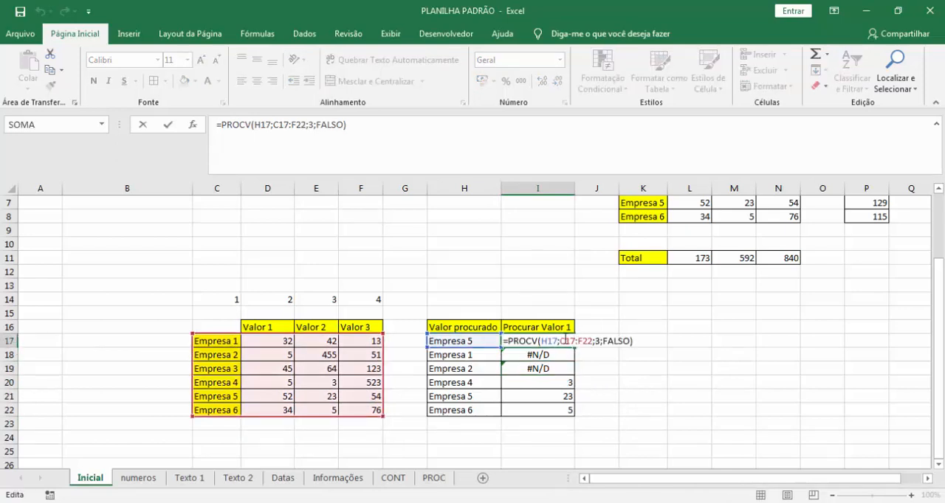
{"action": "left_click", "coordinate": [563, 341]}
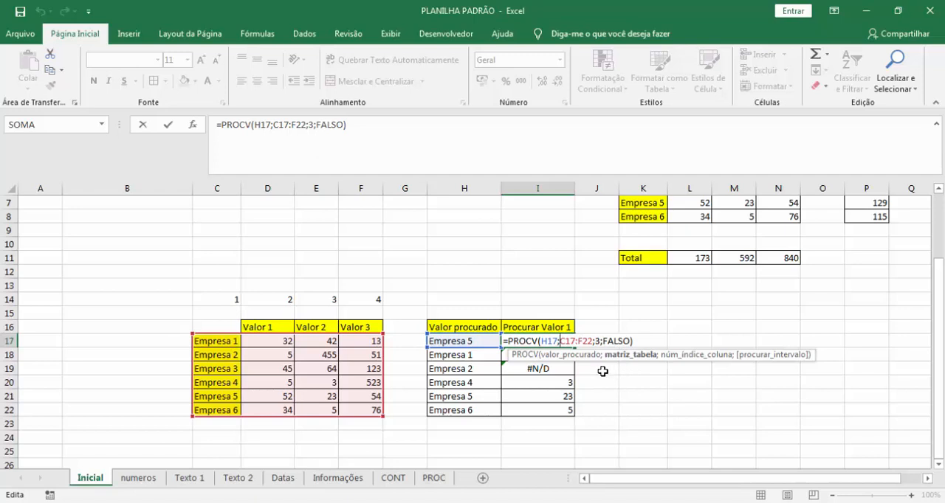
{"action": "type", "text": "$"}
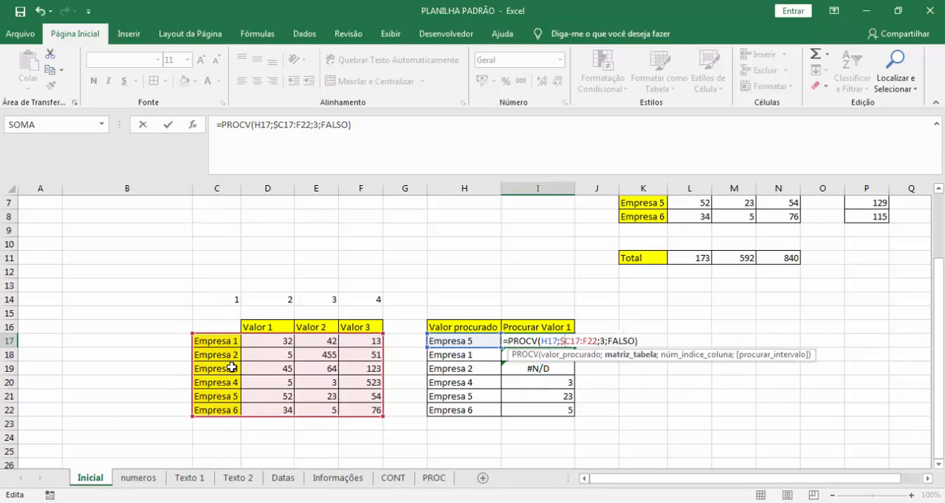
{"action": "key", "text": "Return"}
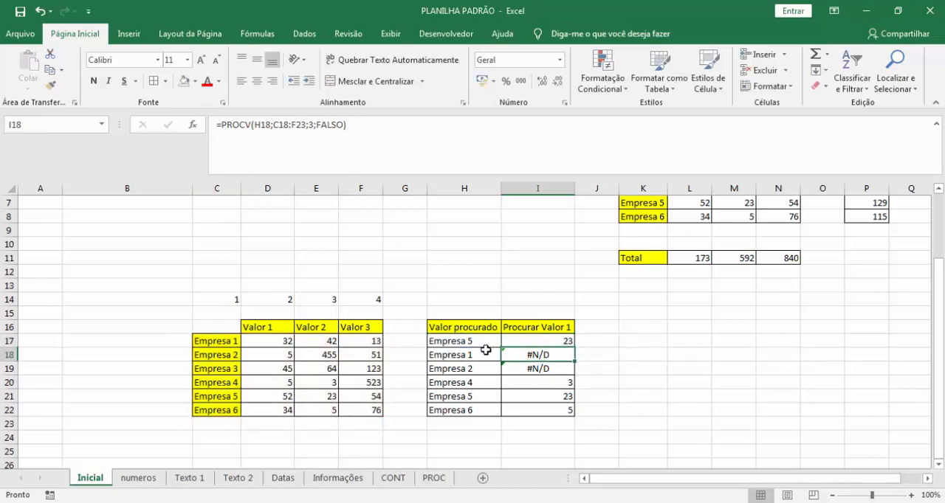
{"action": "left_click", "coordinate": [562, 341]}
{"action": "left_click_drag", "start_coordinate": [574, 348], "coordinate": [595, 341]}
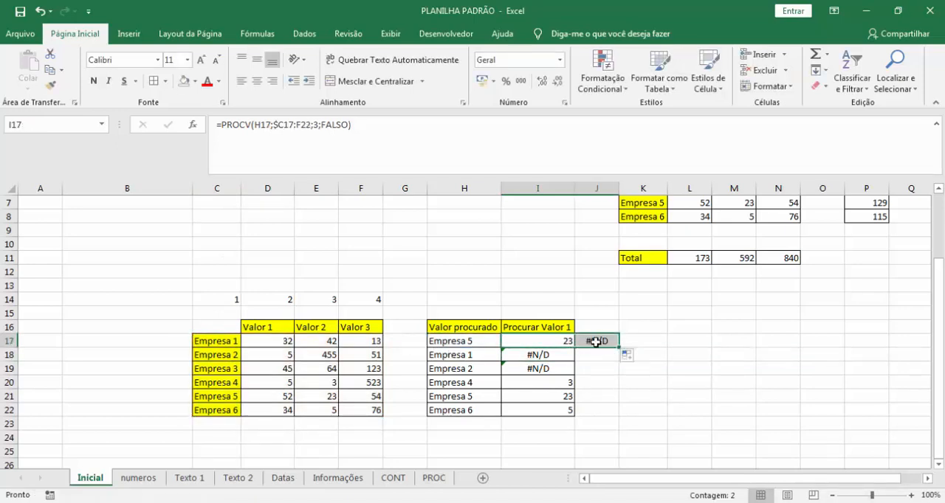
{"action": "double_click", "coordinate": [595, 342]}
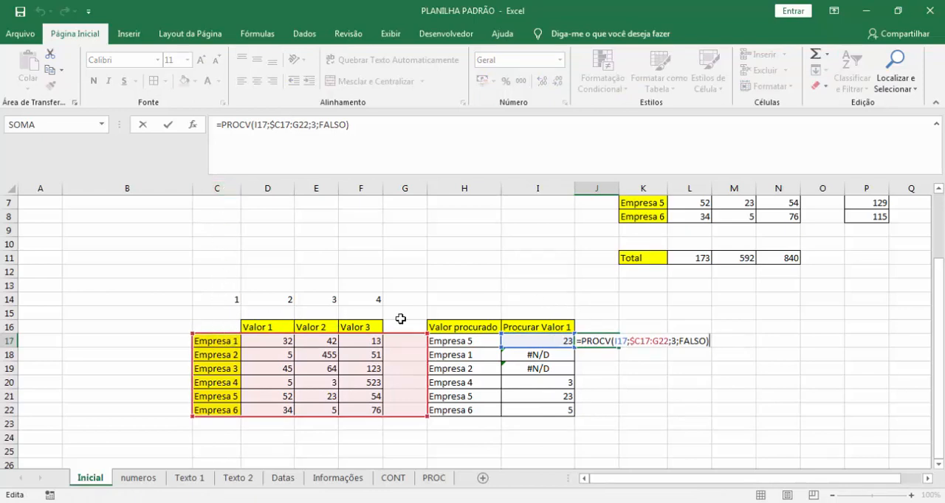
{"action": "key", "text": "Return"}
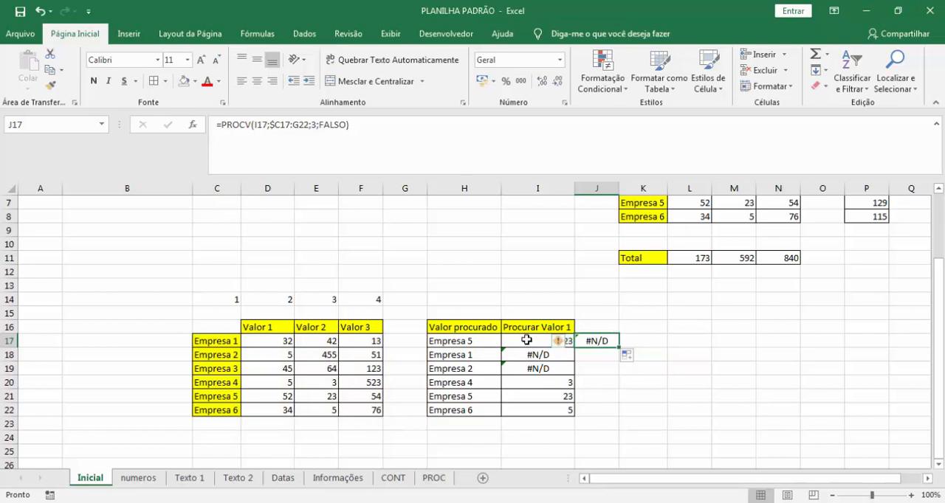
Remove the $ from $C17 in I17's PROCV formula and copy it across to J17 to inspect its range, clearing J17 at the end.
{"action": "left_click", "coordinate": [567, 341]}
{"action": "key", "text": "F2"}
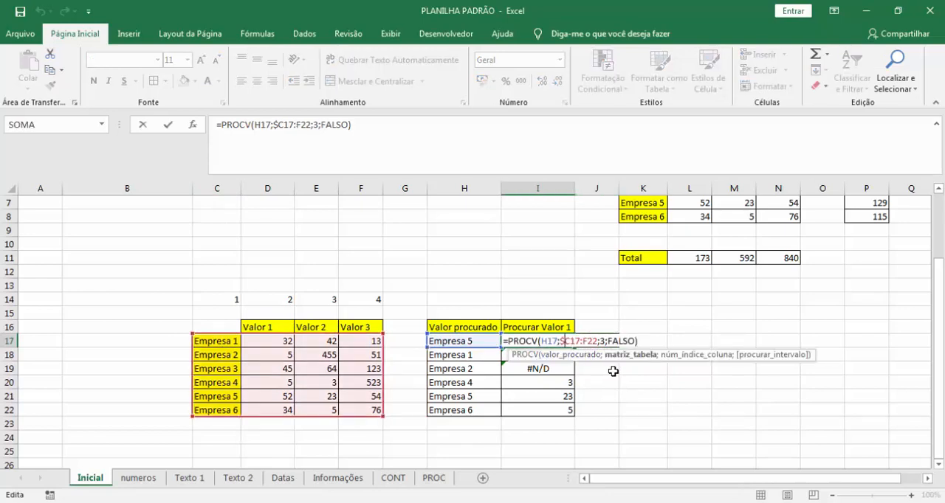
{"action": "key", "text": "Return"}
{"action": "left_click", "coordinate": [566, 340]}
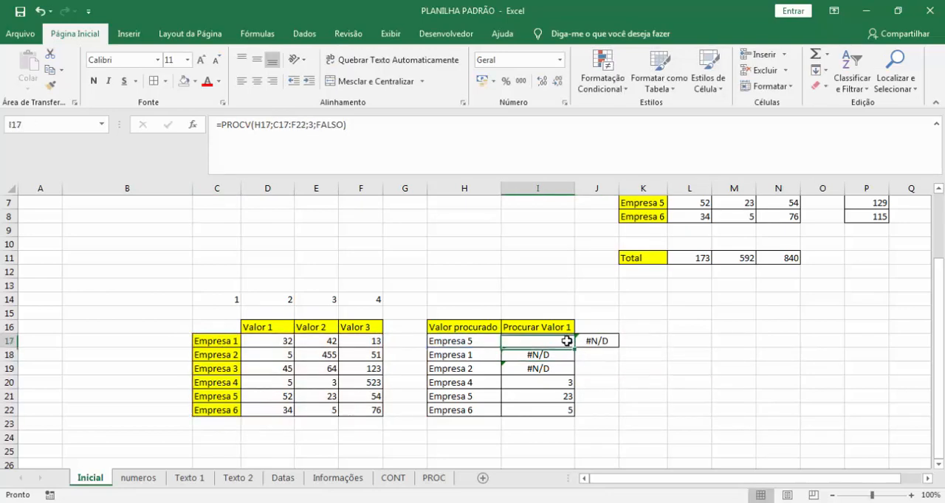
{"action": "left_click_drag", "start_coordinate": [574, 346], "coordinate": [616, 343]}
{"action": "left_click", "coordinate": [597, 341]}
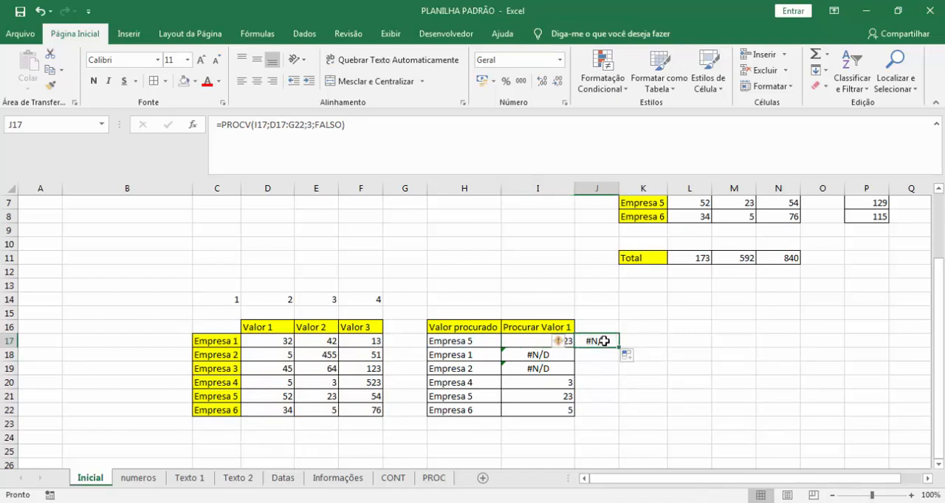
{"action": "key", "text": "F2"}
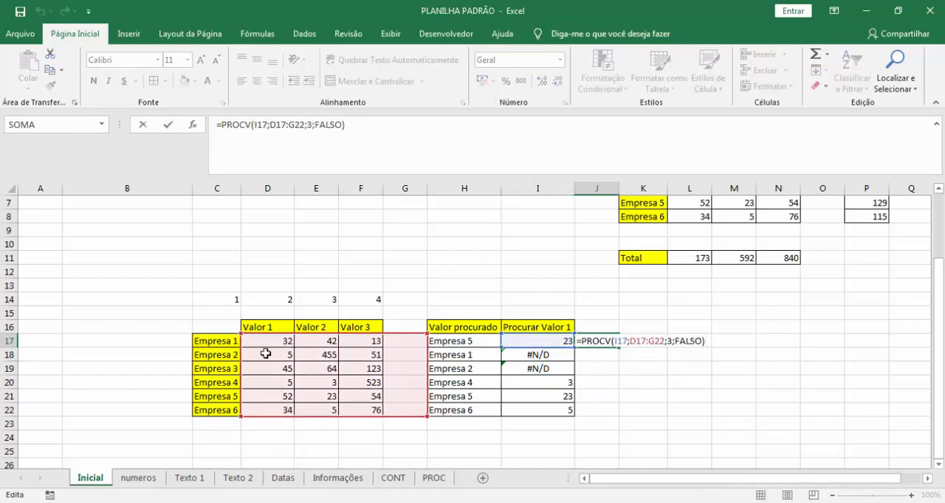
{"action": "key", "text": "Escape"}
{"action": "key", "text": "Delete"}
Lock the start of the table range as $C$17 in I17's PROCV formula and fill it down to I22.
{"action": "key", "text": "Left"}
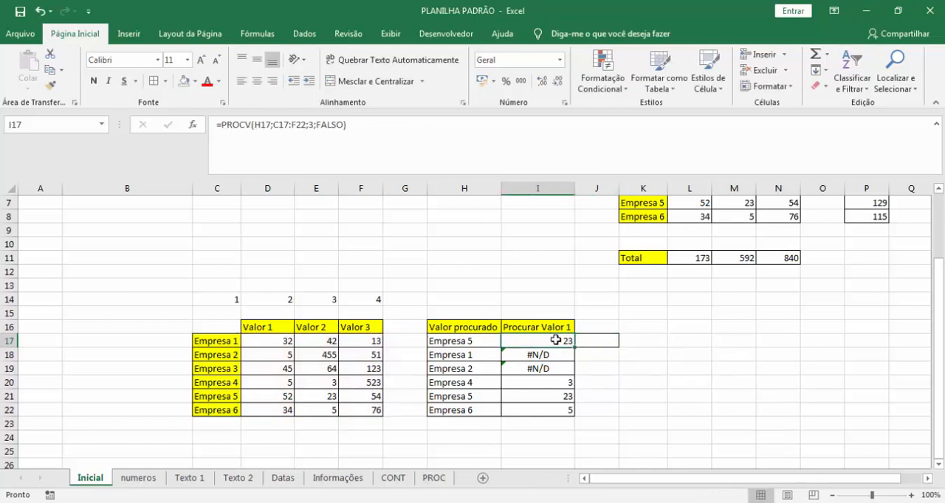
{"action": "key", "text": "F2"}
{"action": "left_click", "coordinate": [566, 342]}
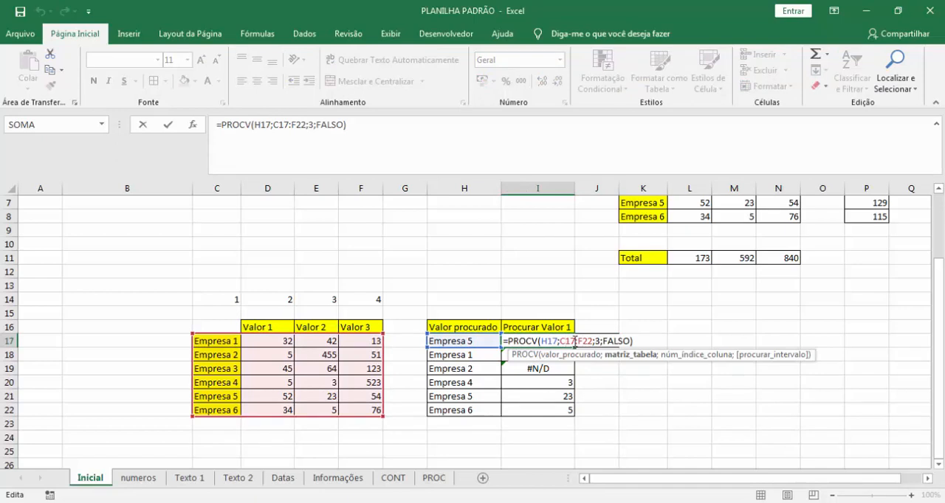
{"action": "key", "text": "F4"}
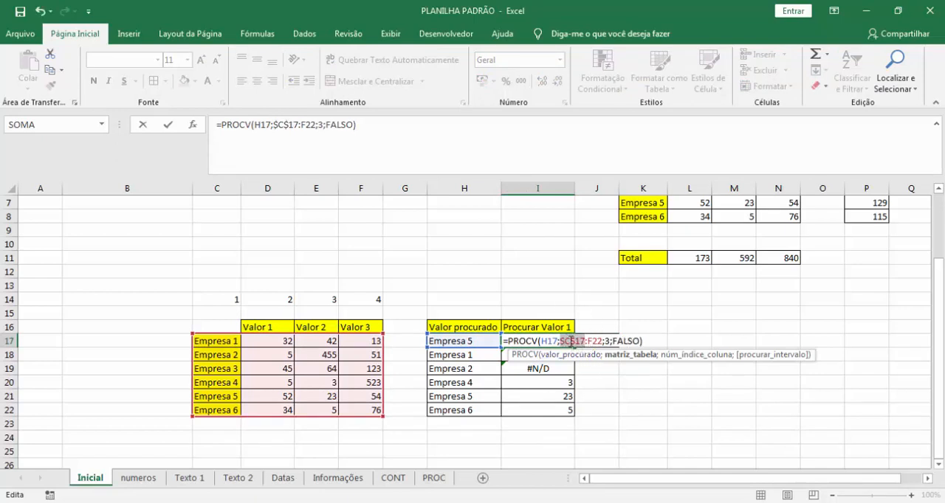
{"action": "key", "text": "Return"}
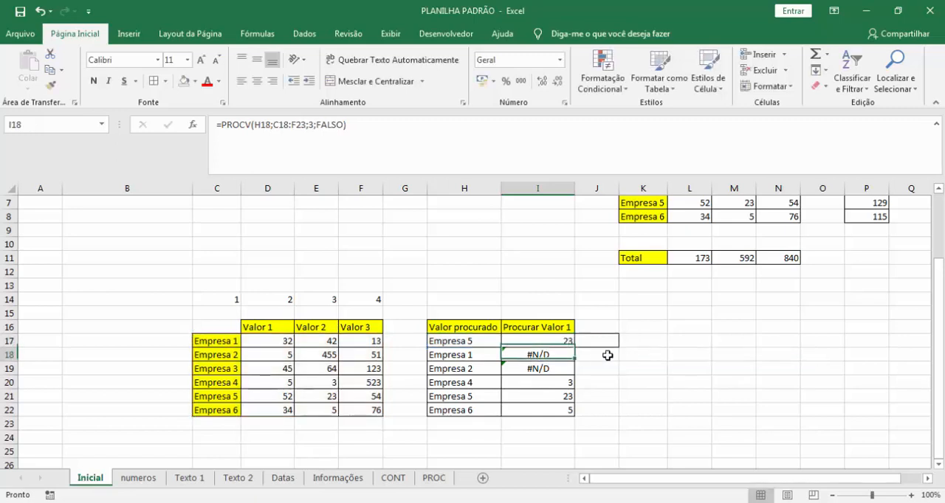
{"action": "left_click", "coordinate": [564, 341]}
{"action": "left_click_drag", "start_coordinate": [575, 350], "coordinate": [574, 415]}
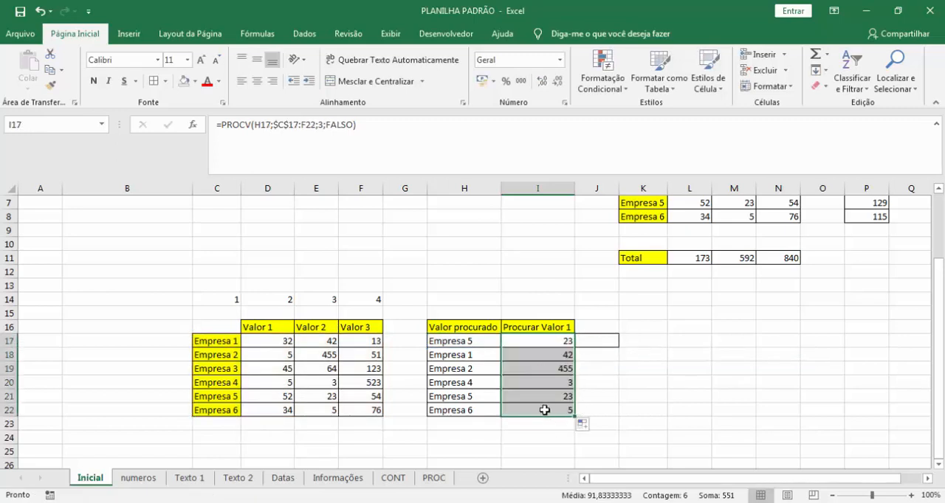
{"action": "double_click", "coordinate": [544, 412]}
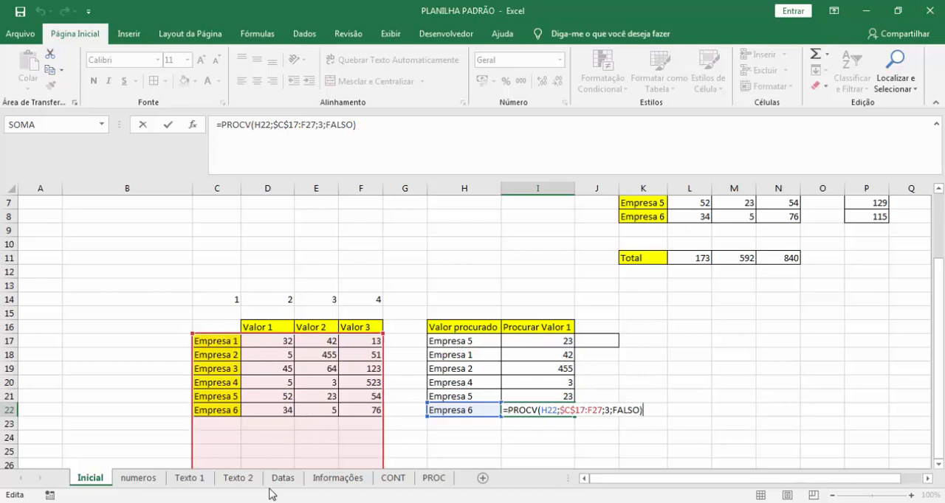
{"action": "key", "text": "Escape"}
Lock the end of the table range as $F$22 in I17's PROCV formula and fill it down to I22.
{"action": "double_click", "coordinate": [558, 341]}
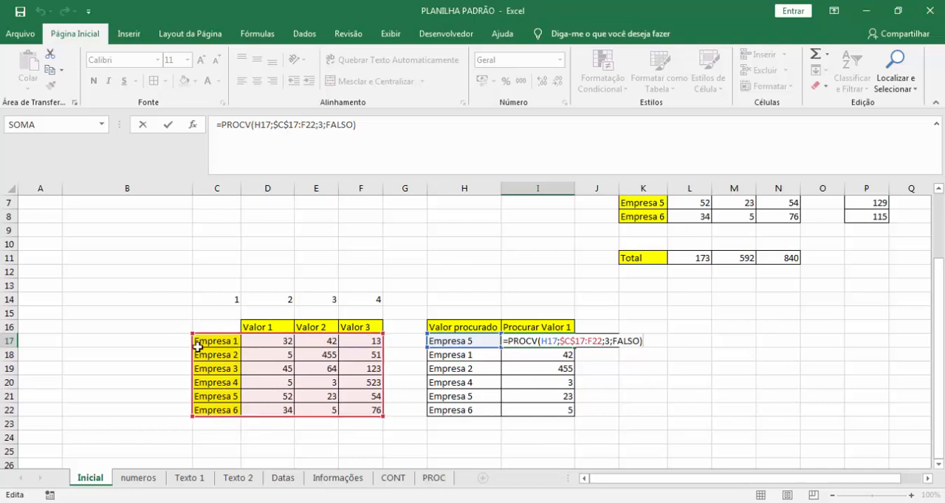
{"action": "left_click", "coordinate": [592, 342]}
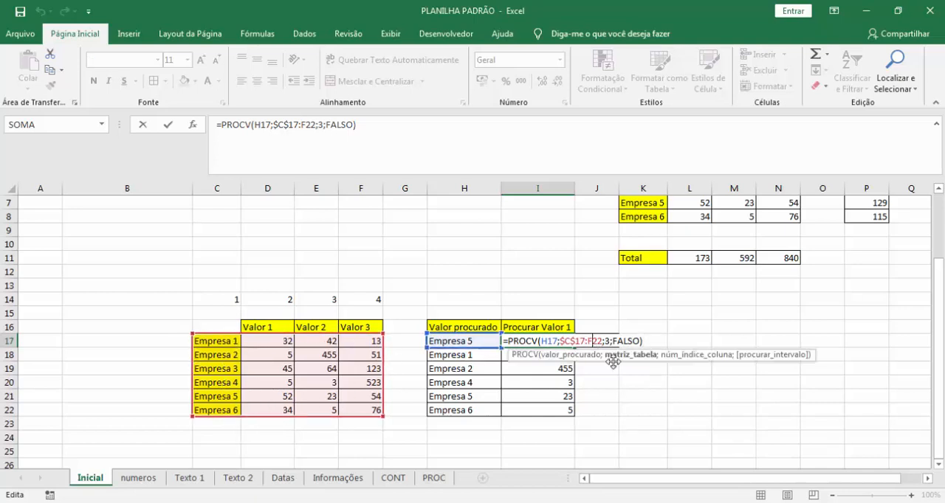
{"action": "key", "text": "F4"}
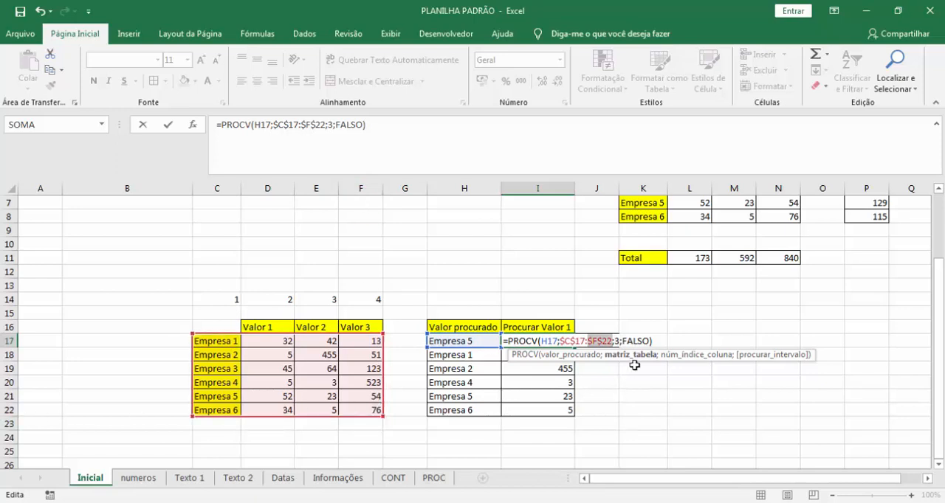
{"action": "key", "text": "Return"}
{"action": "left_click", "coordinate": [572, 343]}
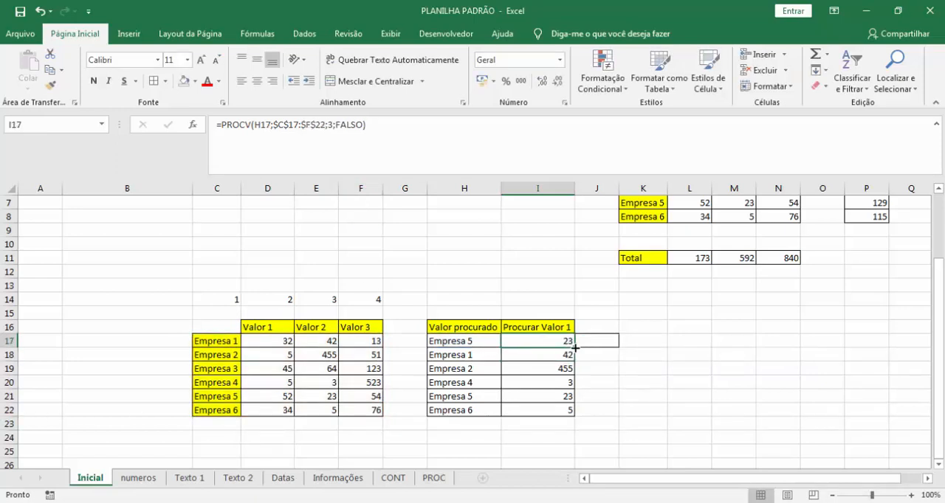
{"action": "left_click_drag", "start_coordinate": [574, 347], "coordinate": [574, 417]}
Examine the $C$17:$F$22 table range in the filled PROCV formulas in I18:I21.
{"action": "double_click", "coordinate": [559, 369]}
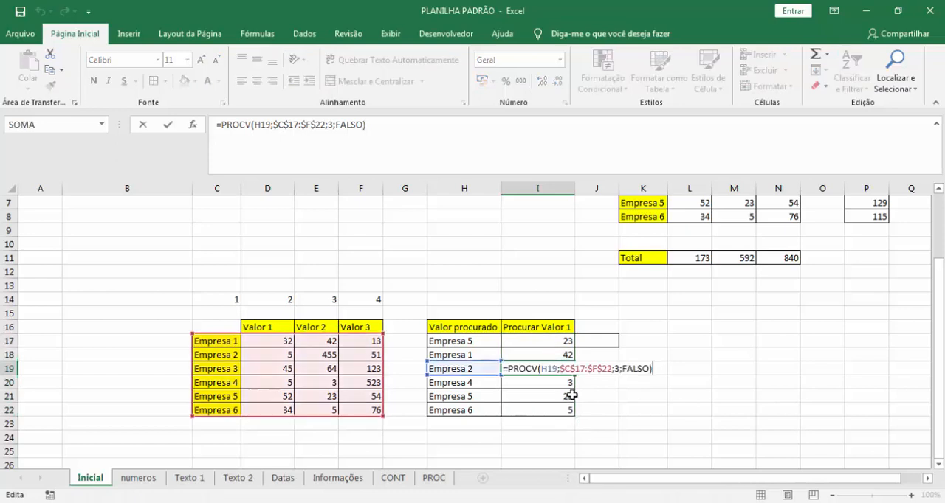
{"action": "left_click", "coordinate": [547, 384]}
{"action": "double_click", "coordinate": [548, 384]}
{"action": "key", "text": "Escape"}
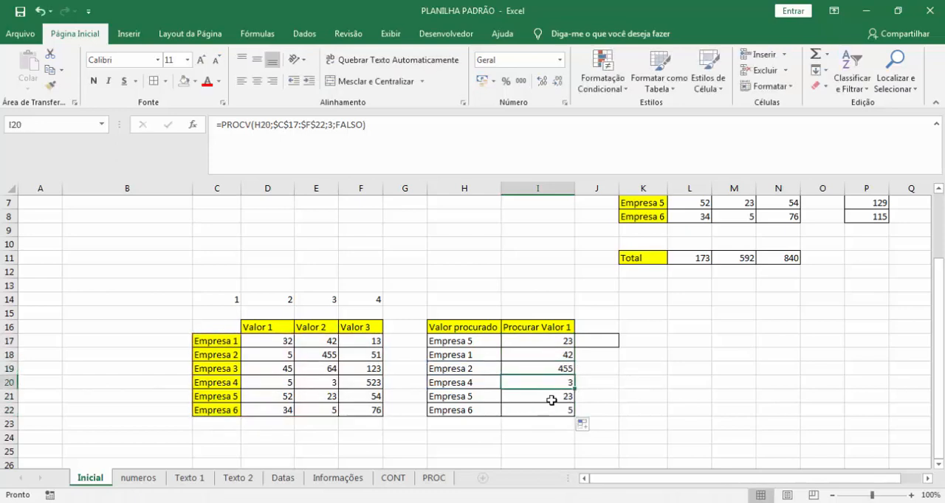
{"action": "double_click", "coordinate": [551, 400]}
{"action": "key", "text": "Escape"}
{"action": "double_click", "coordinate": [561, 354]}
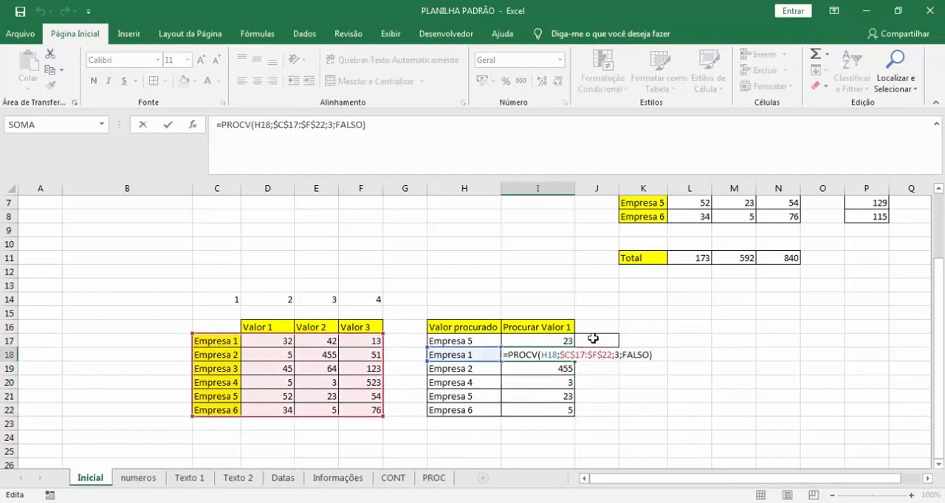
{"action": "left_click", "coordinate": [601, 290]}
{"action": "left_click", "coordinate": [611, 340]}
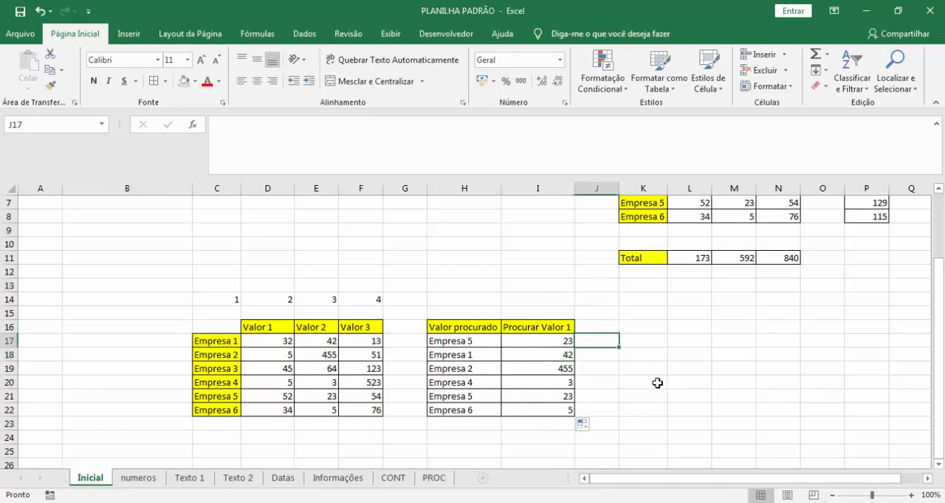
{"action": "scroll", "coordinate": [657, 383], "scroll_direction": "up", "scroll_amount": 2}
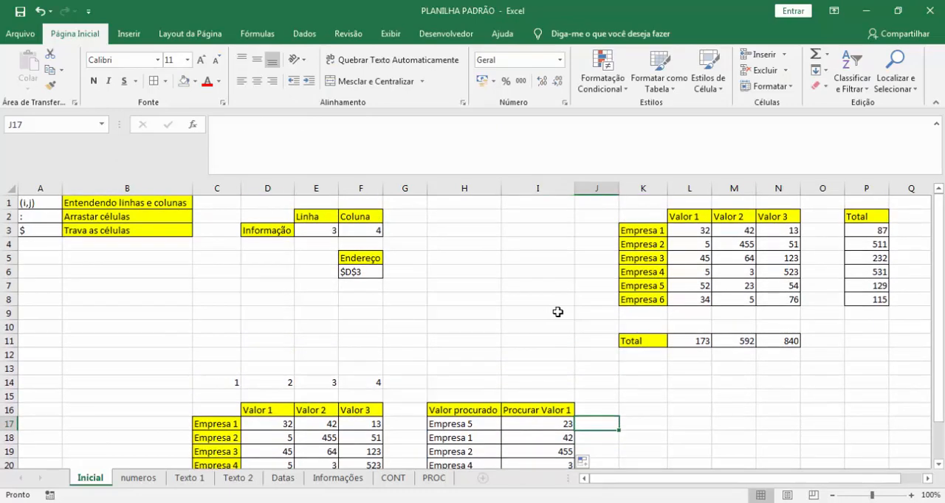
{"action": "left_click", "coordinate": [489, 301]}
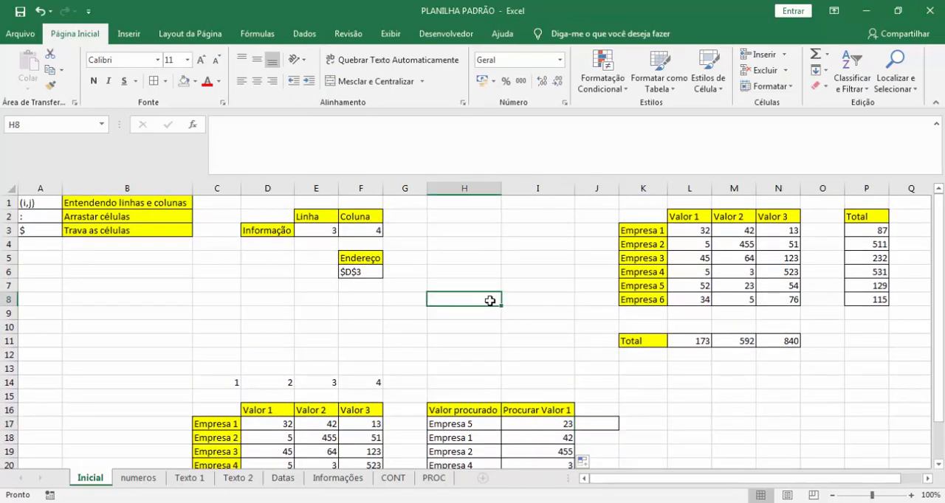